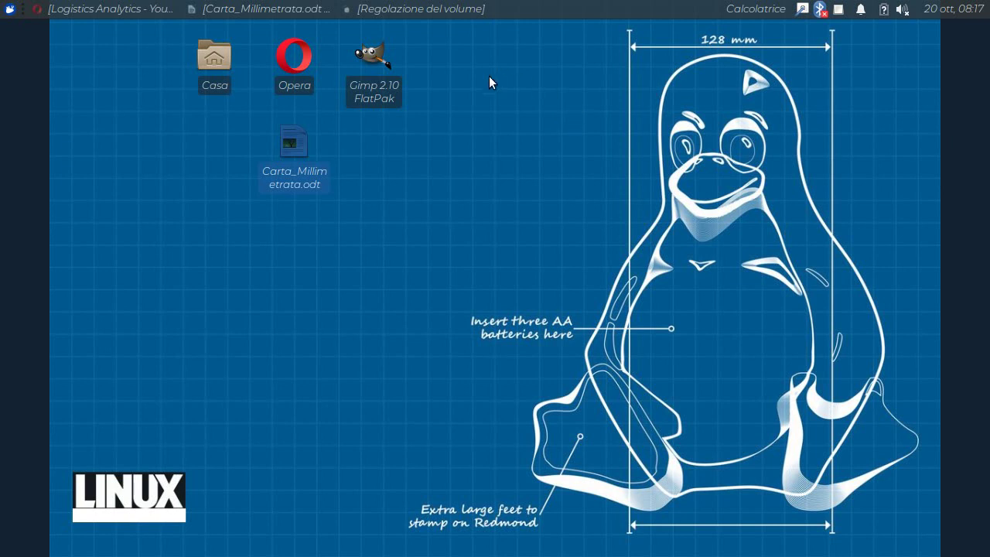
# - Restore the Carta_Millimetrata.odt window in LibreOffice Writer from the taskbar
pyautogui.click(270, 10)
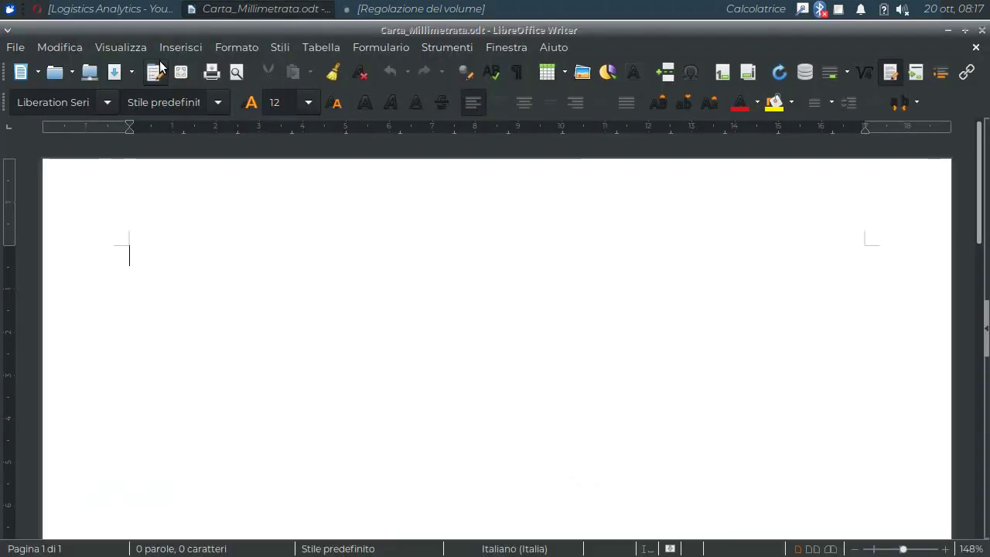
# - Zoom to show the whole page and set the font size to 18 pt
pyautogui.click(132, 48)
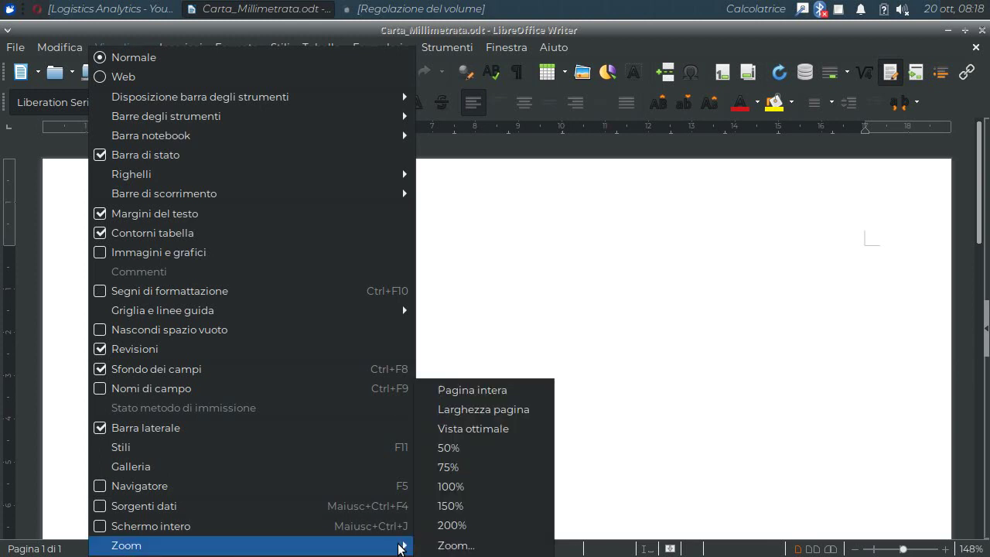
pyautogui.moveTo(251, 545)
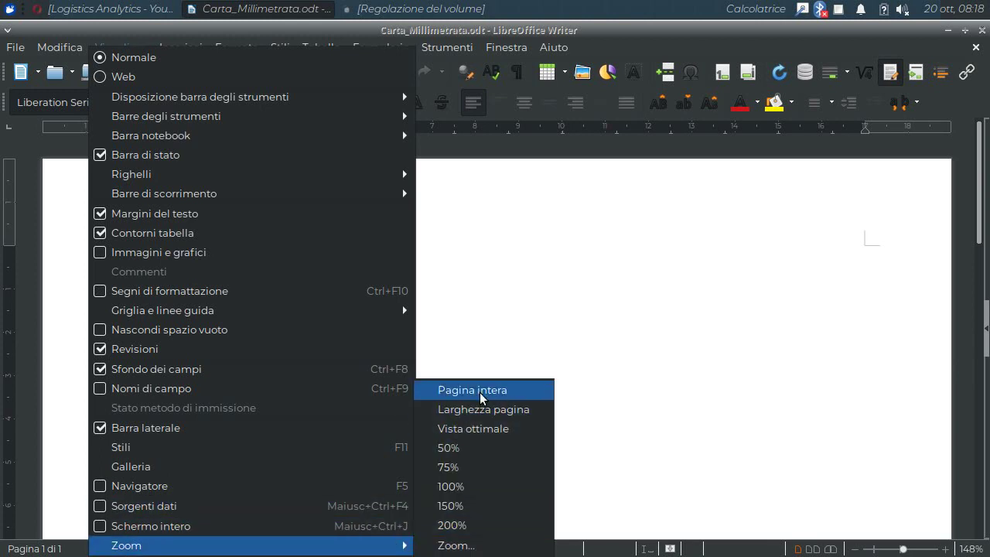
pyautogui.click(479, 391)
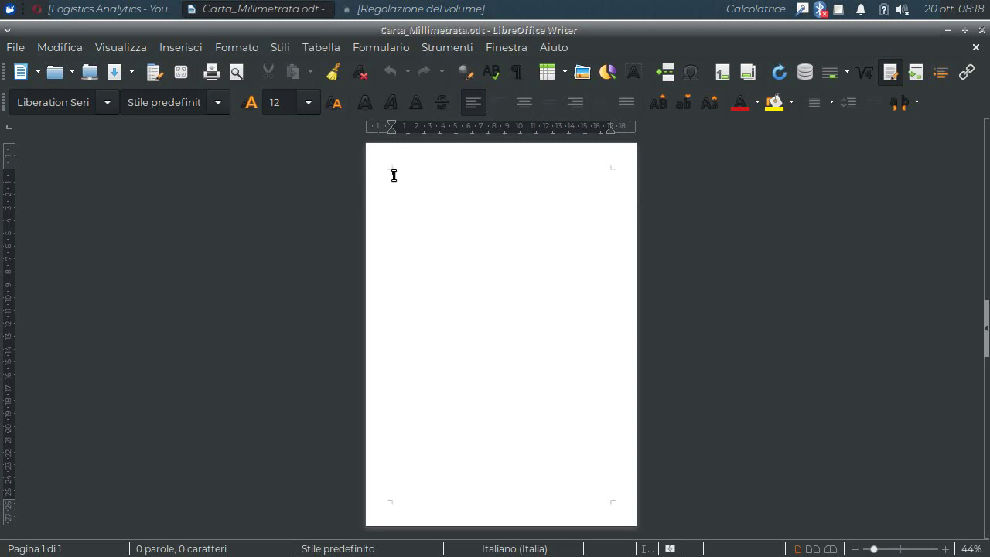
pyautogui.click(312, 102)
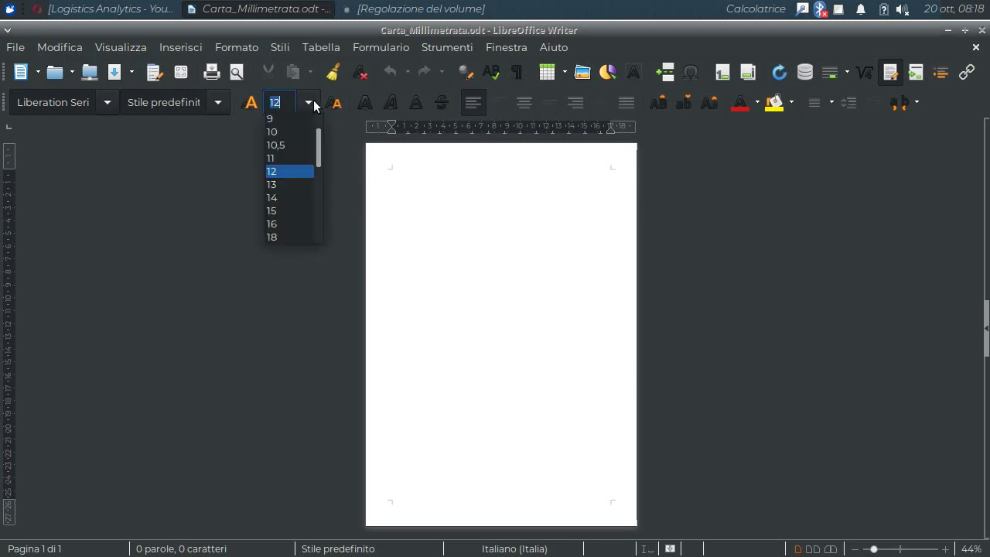
pyautogui.click(285, 239)
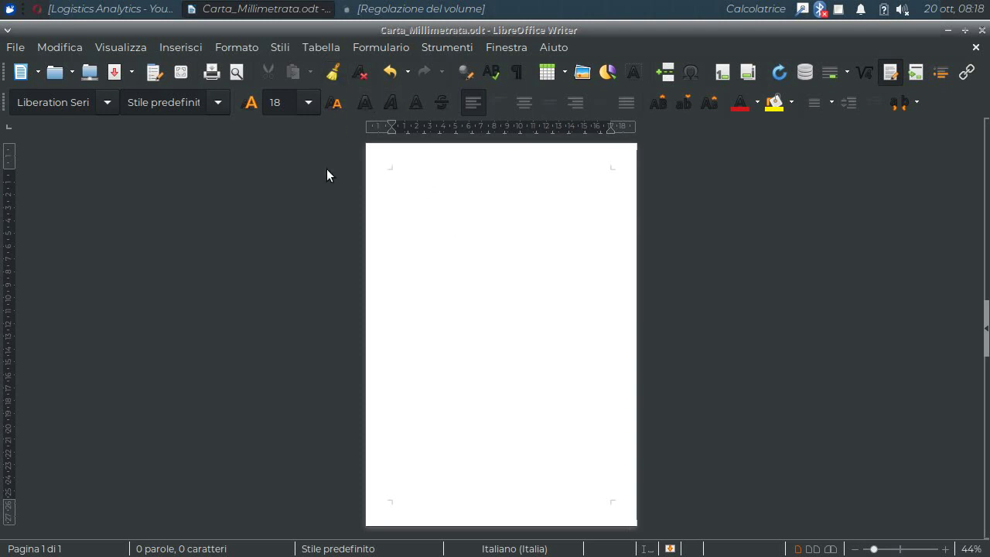
pyautogui.click(242, 45)
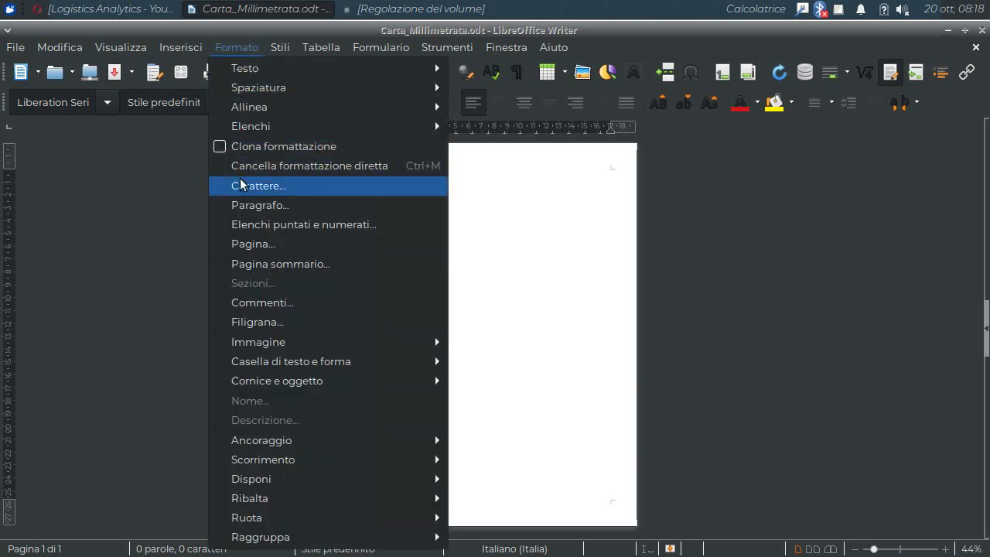
# - Set the default page style's left, right, top and bottom margins to 0 cm
pyautogui.click(254, 243)
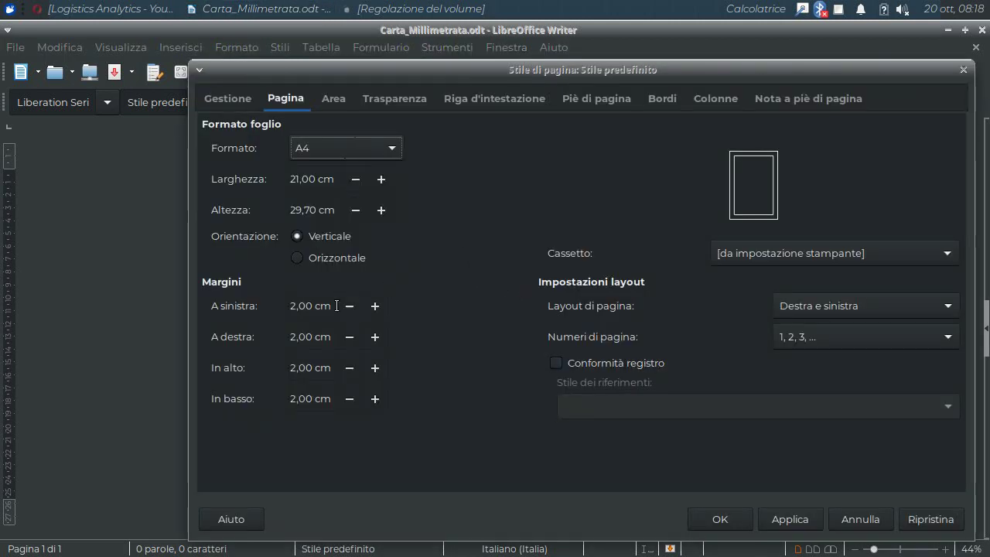
pyautogui.click(336, 305)
pyautogui.moveTo(337, 305); pyautogui.dragTo(272, 288)
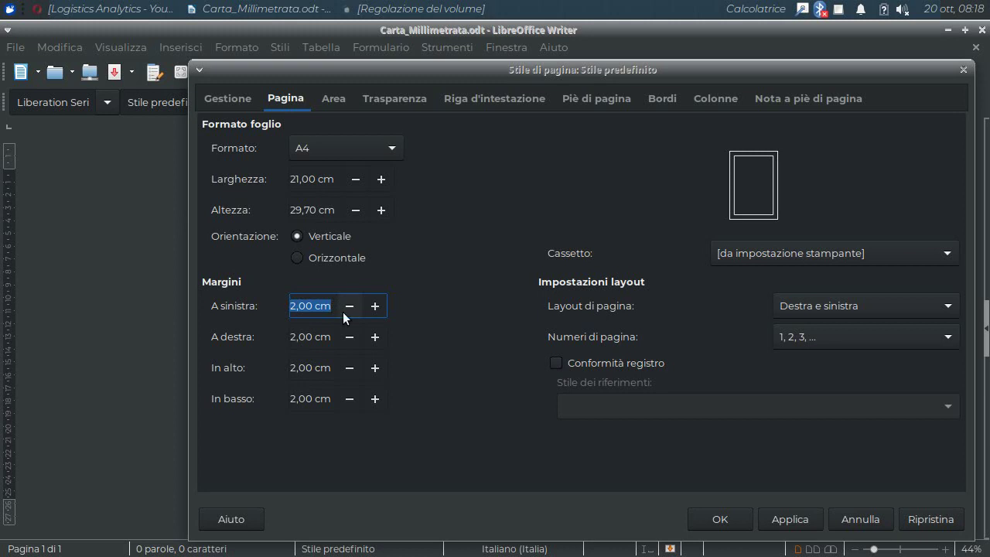
pyautogui.write('0')
pyautogui.press('Tab')
pyautogui.write('0')
pyautogui.press('Tab')
pyautogui.write('0')
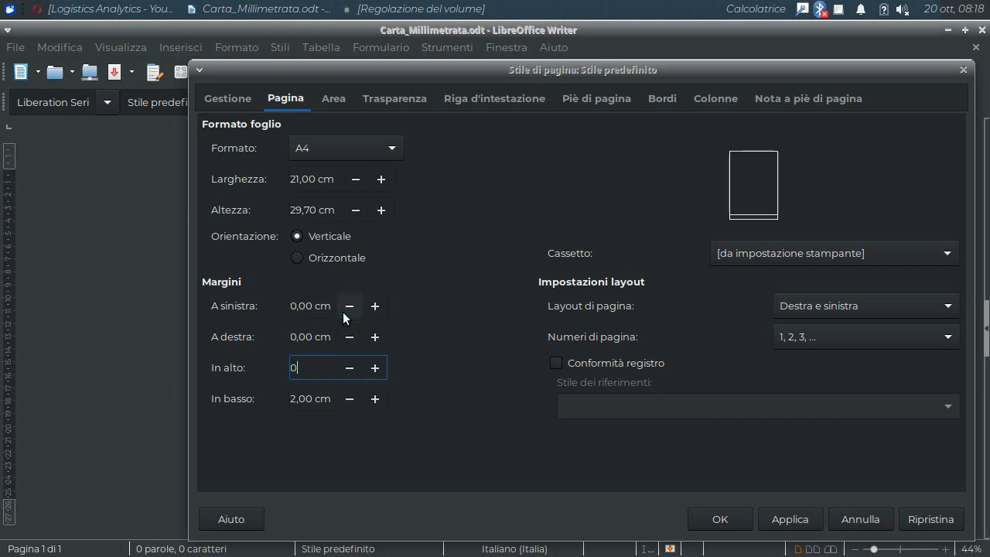
pyautogui.press('Tab')
pyautogui.write('0')
pyautogui.press('Tab')
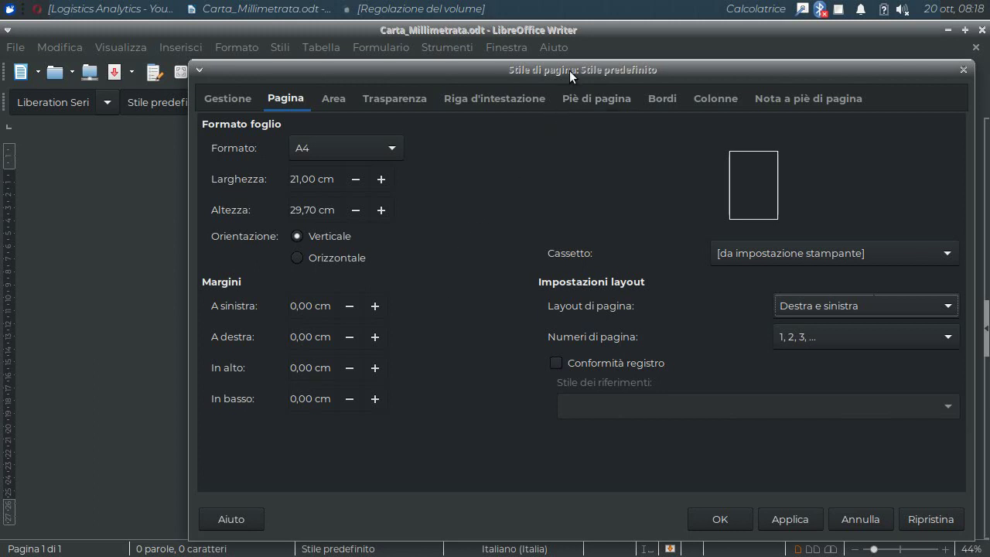
# - Apply the zero margins, accepting that they fall outside the printable area
pyautogui.moveTo(571, 69); pyautogui.dragTo(543, 47)
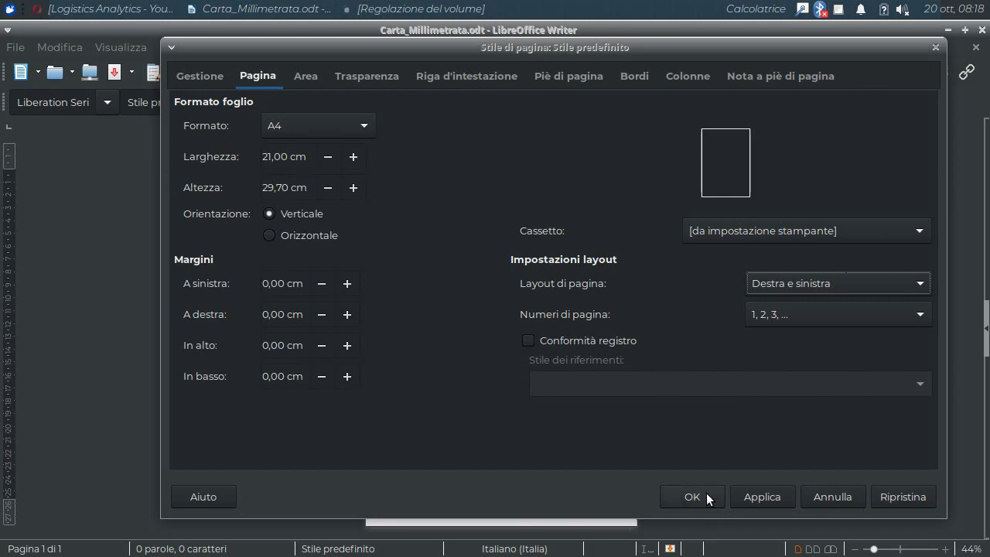
pyautogui.click(747, 498)
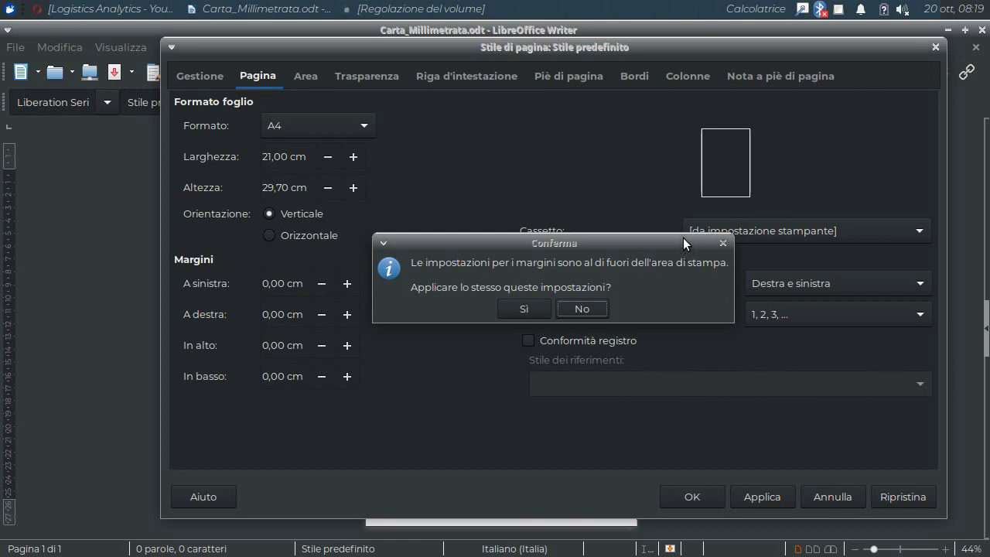
pyautogui.click(530, 309)
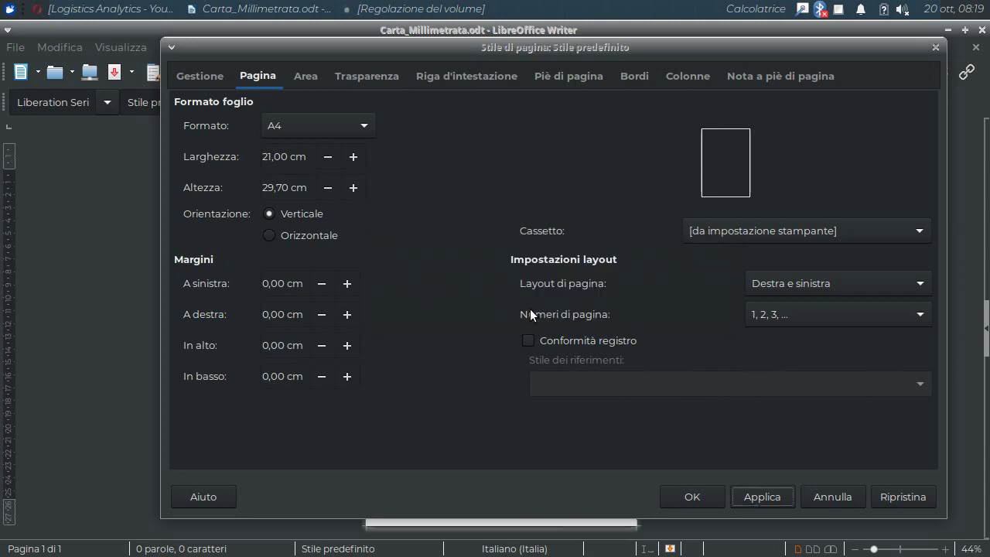
pyautogui.moveTo(490, 48); pyautogui.dragTo(502, 83)
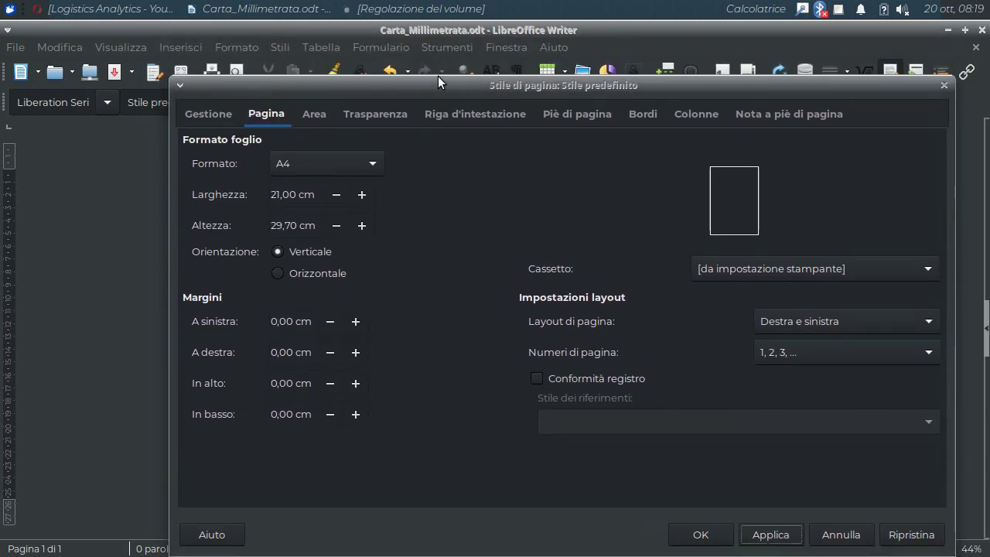
pyautogui.moveTo(435, 89); pyautogui.dragTo(423, 57)
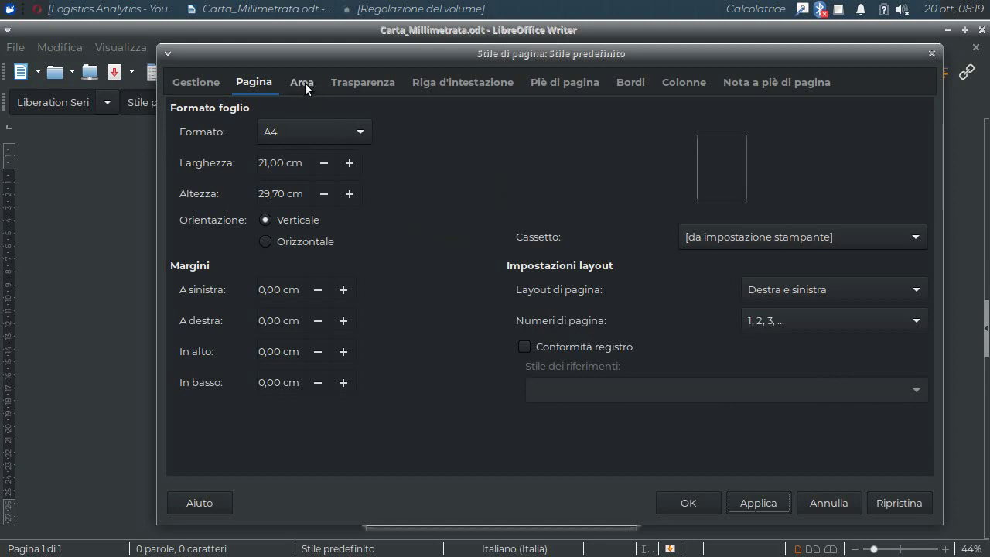
# - Switch the page background Area fill to Tratteggio (hatching)
pyautogui.click(305, 83)
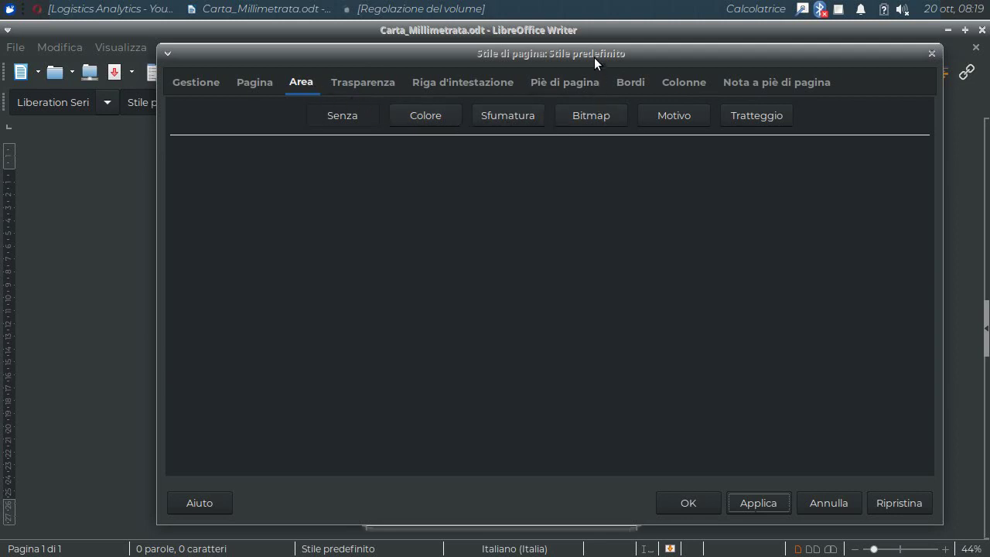
pyautogui.moveTo(594, 58); pyautogui.dragTo(561, 64)
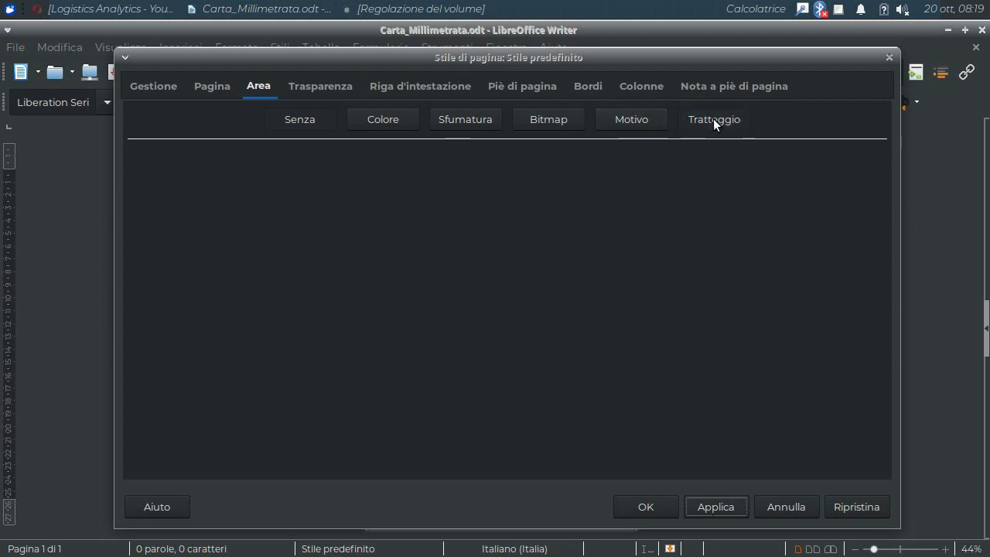
pyautogui.click(713, 119)
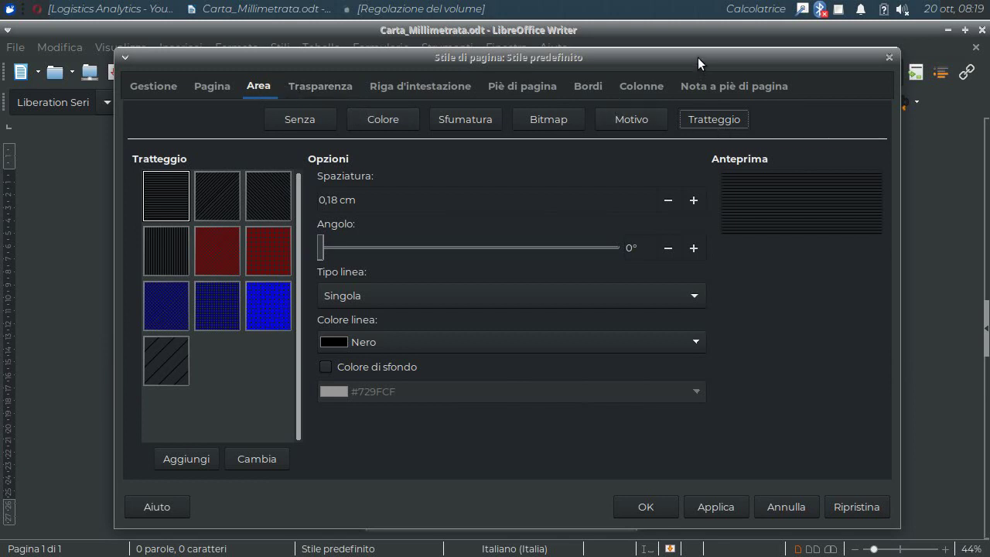
pyautogui.moveTo(697, 54); pyautogui.dragTo(702, 56)
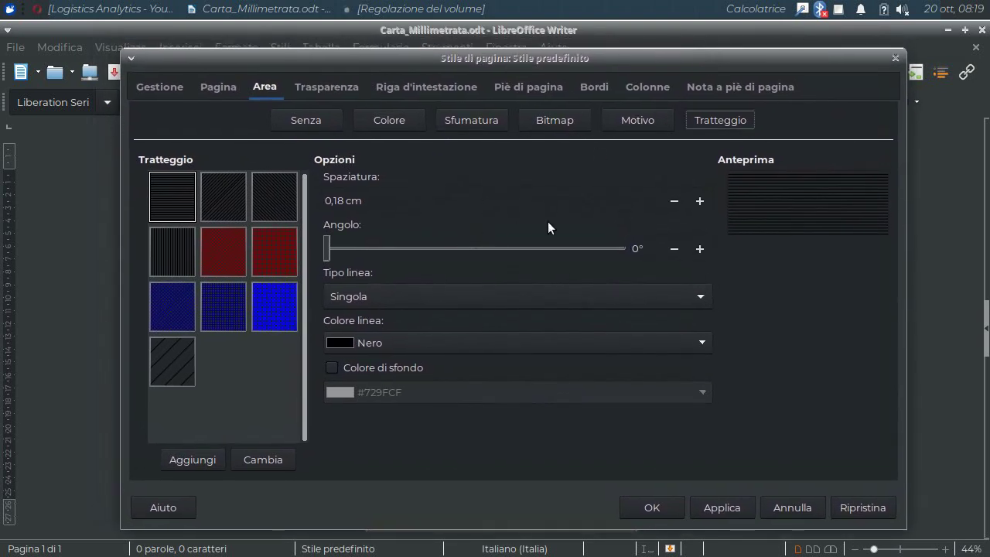
# - Set the hatch spacing to 1,00 cm and the line type to crossed (Barrata)
pyautogui.click(697, 203)
pyautogui.click(698, 203)
pyautogui.click(698, 202)
pyautogui.click(698, 203)
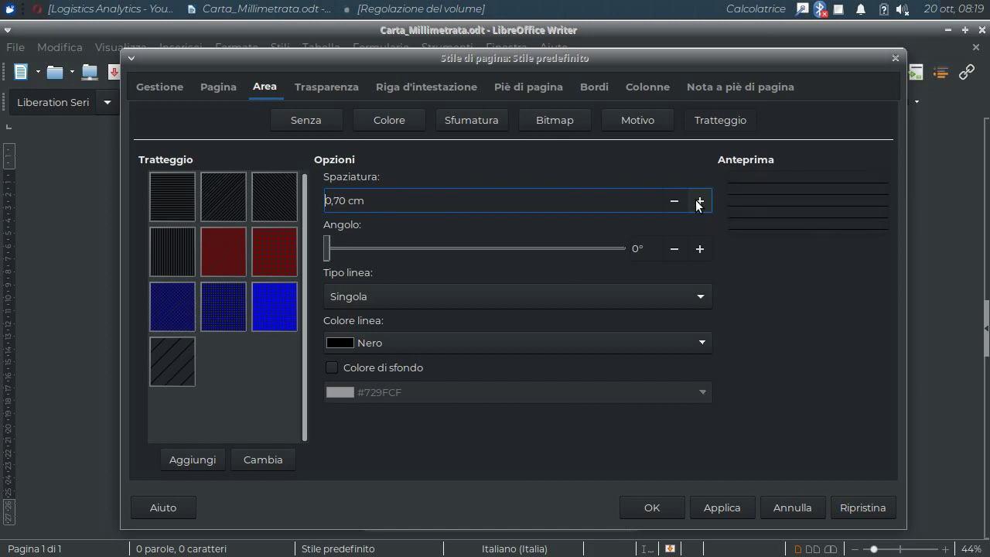
pyautogui.click(697, 202)
pyautogui.click(697, 203)
pyautogui.click(697, 202)
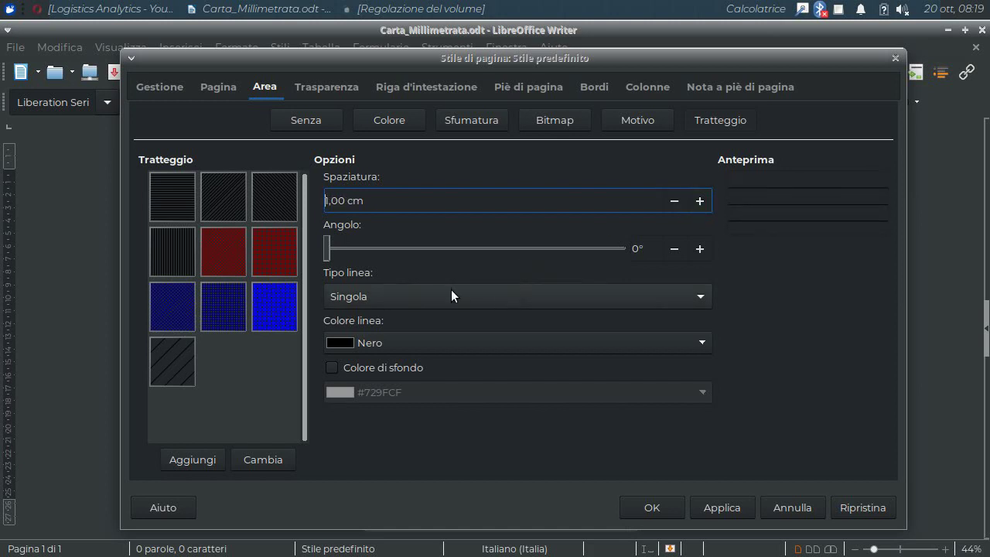
pyautogui.click(700, 296)
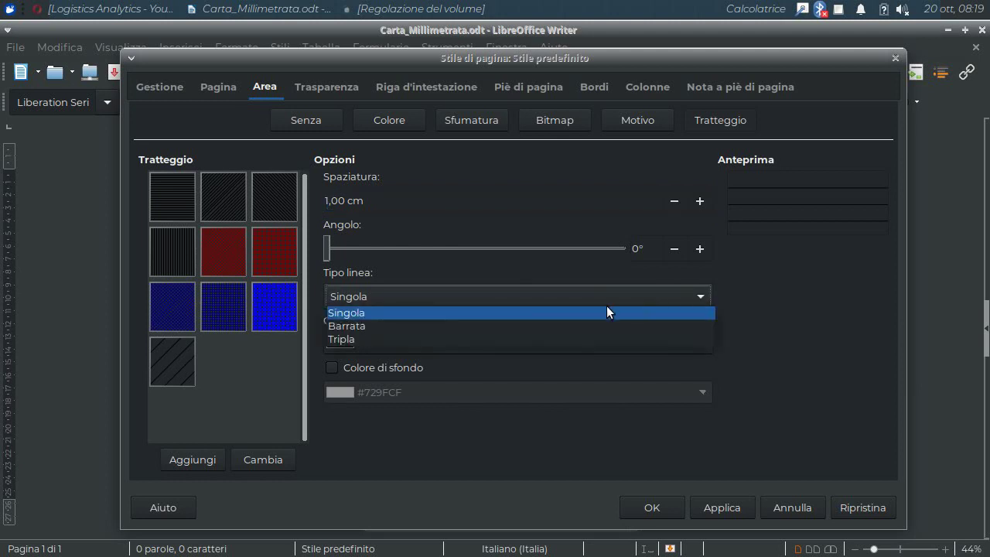
pyautogui.click(545, 325)
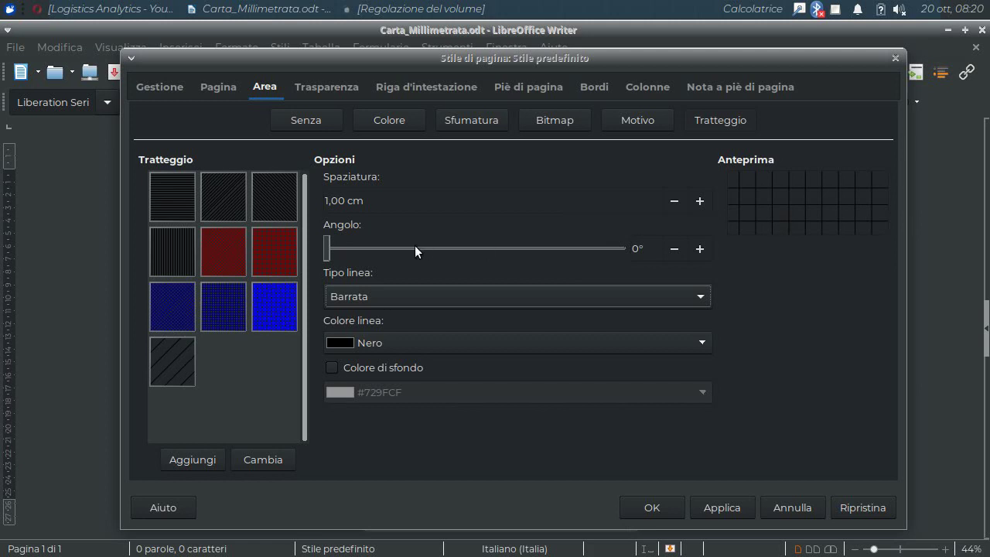
# - Add an Arancione chiaro 3 light orange background colour behind the hatch lines
pyautogui.moveTo(325, 243)
pyautogui.mouseDown()
pyautogui.moveTo(355, 242)
pyautogui.moveTo(310, 248)
pyautogui.mouseUp()
pyautogui.click(330, 367)
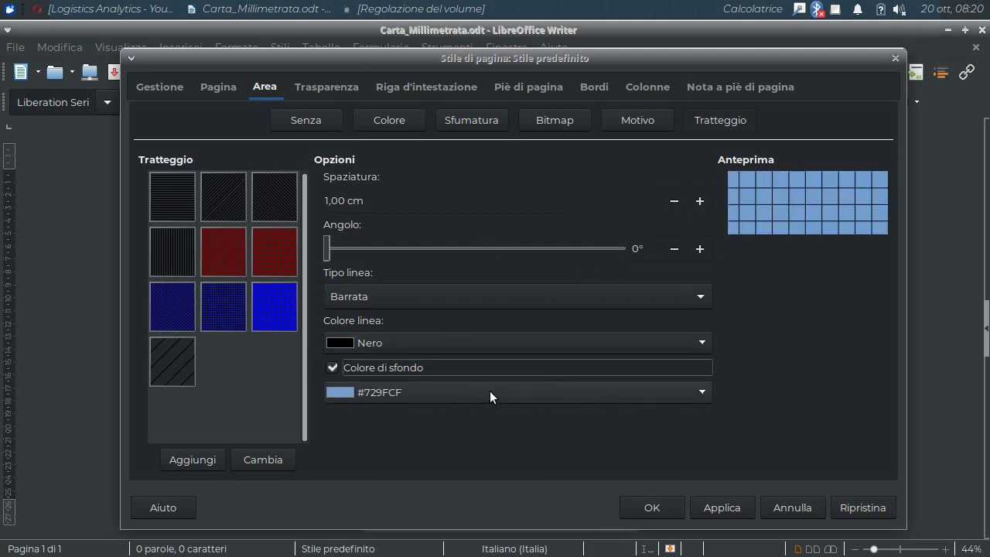
pyautogui.click(534, 390)
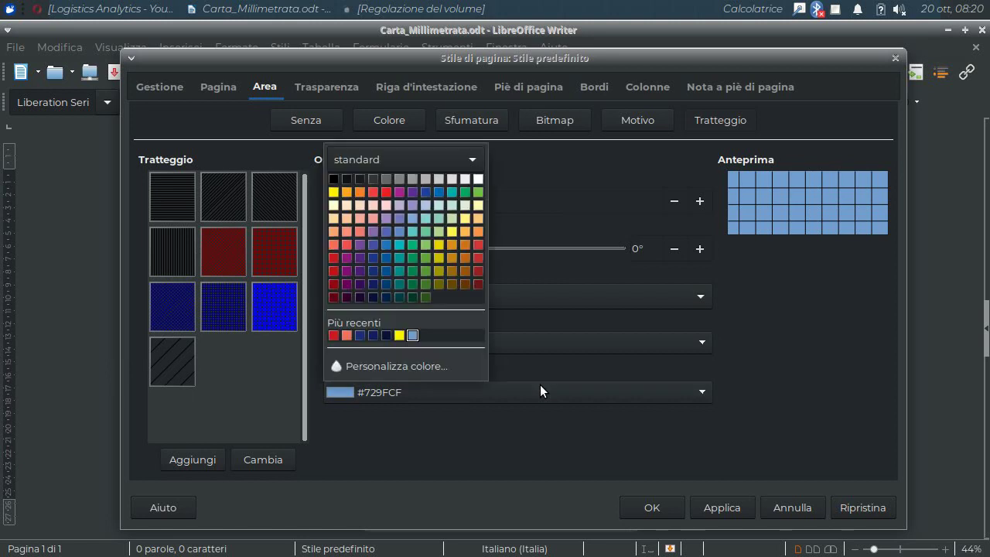
pyautogui.click(335, 231)
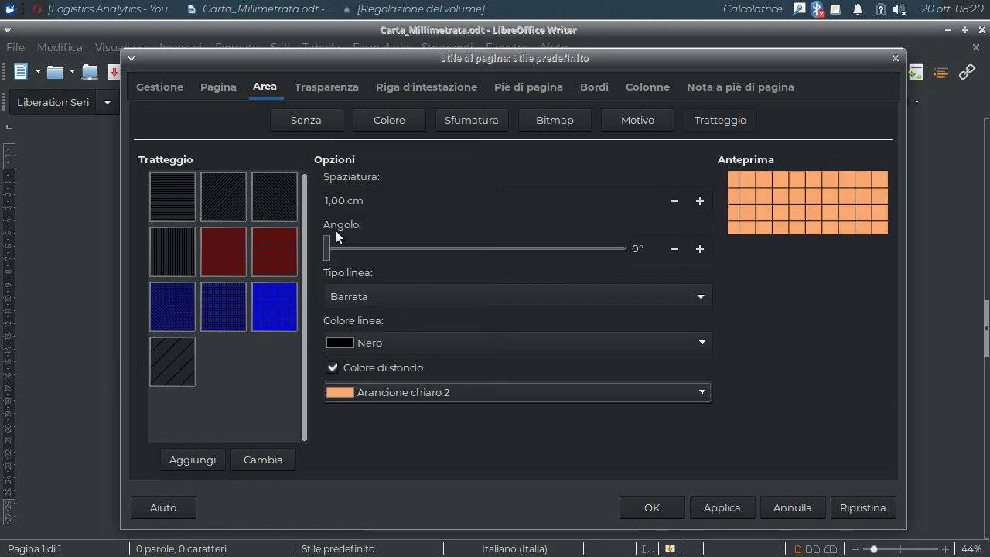
pyautogui.click(391, 391)
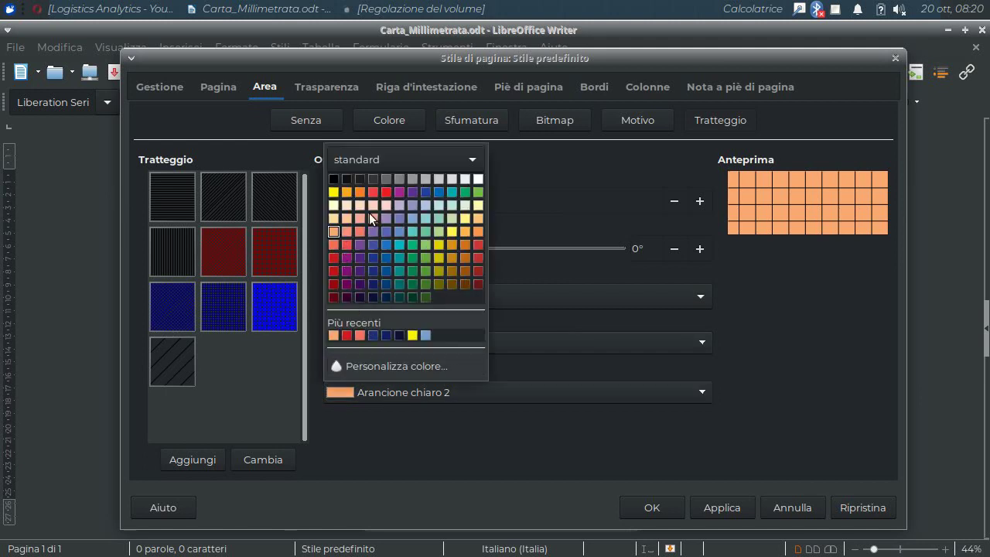
pyautogui.click(335, 219)
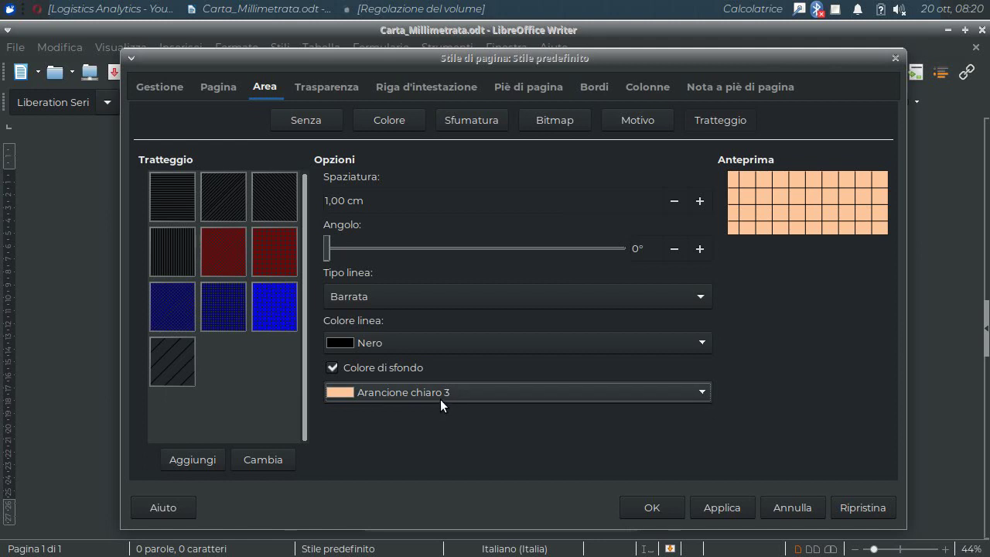
# - Make the hatch lines Rosso scuro 1 and apply the page background
pyautogui.click(444, 343)
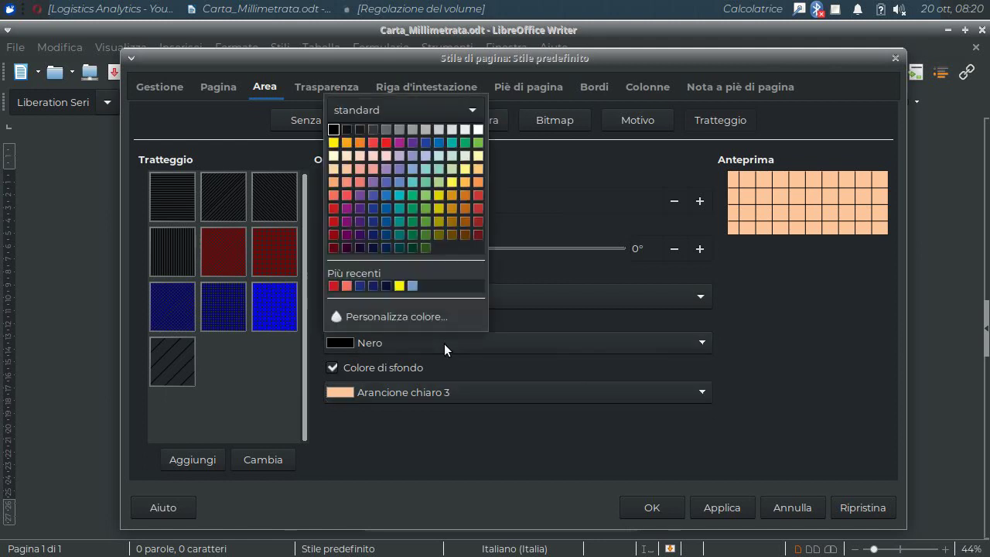
pyautogui.click(337, 211)
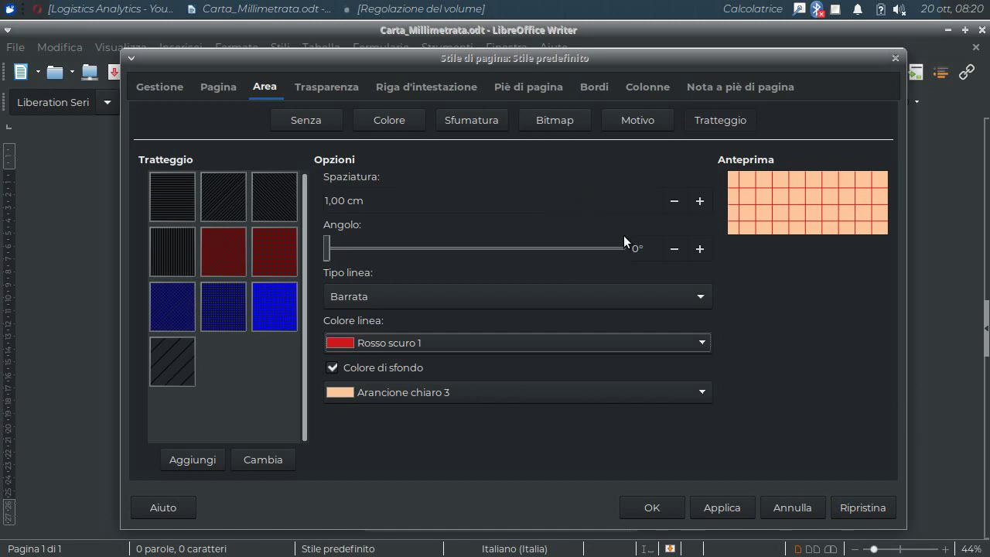
pyautogui.click(716, 507)
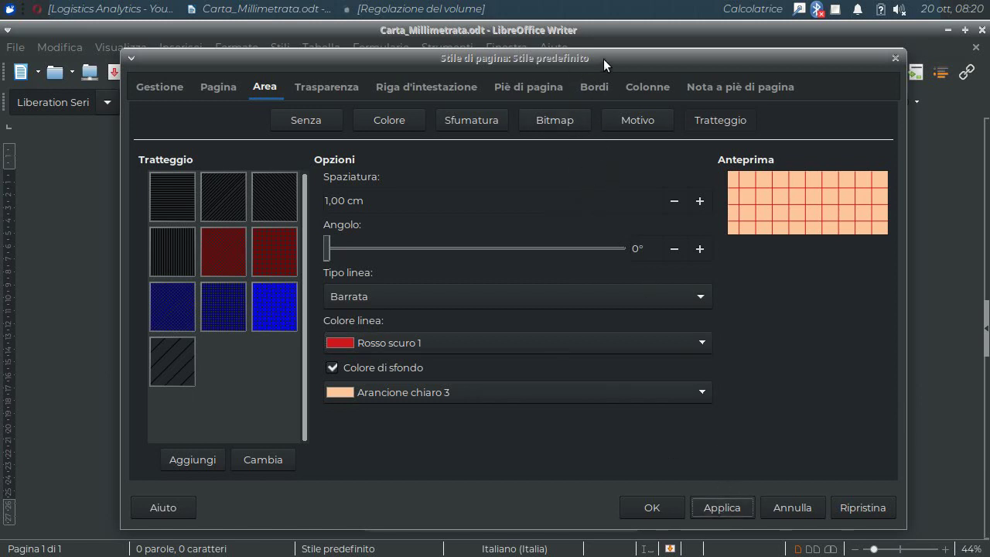
pyautogui.moveTo(604, 59)
pyautogui.mouseDown()
pyautogui.moveTo(613, 551)
pyautogui.moveTo(613, 60)
pyautogui.mouseUp()
# - Confirm the page style changes and zoom the view to page width
pyautogui.click(652, 508)
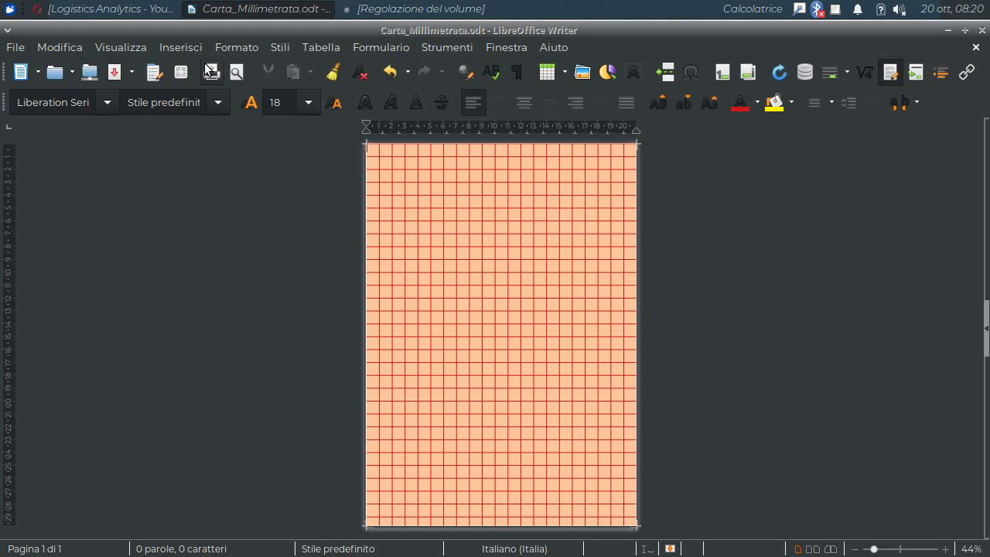
pyautogui.click(121, 47)
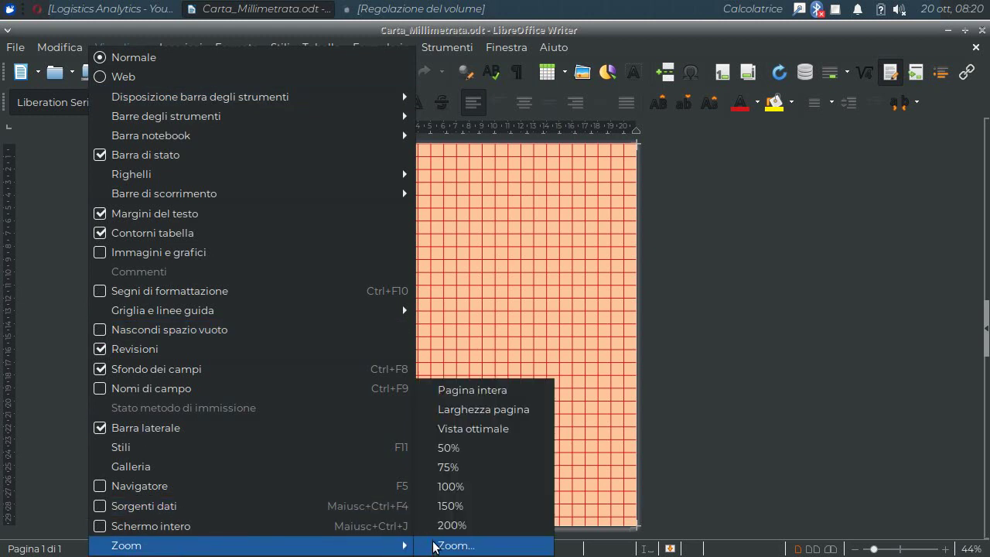
pyautogui.moveTo(251, 545)
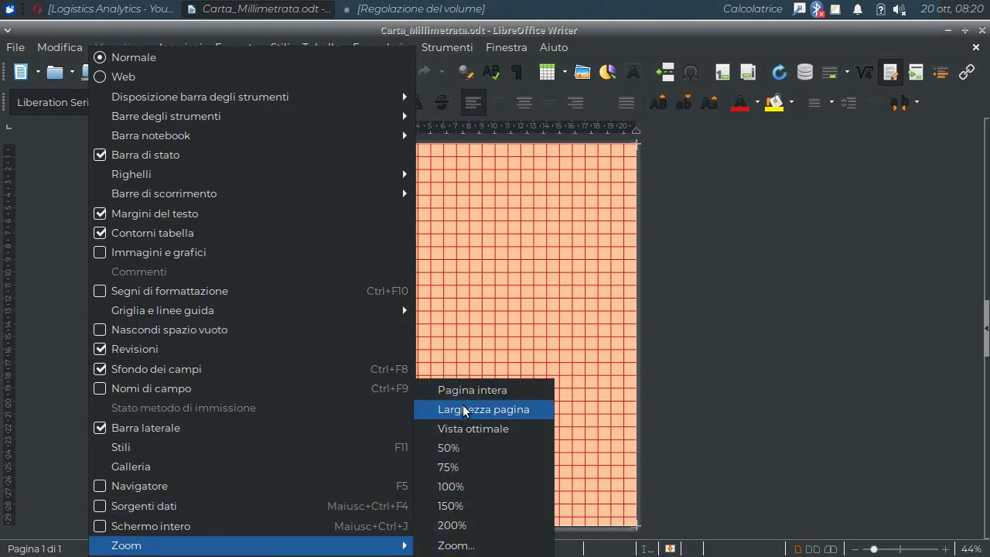
pyautogui.click(464, 410)
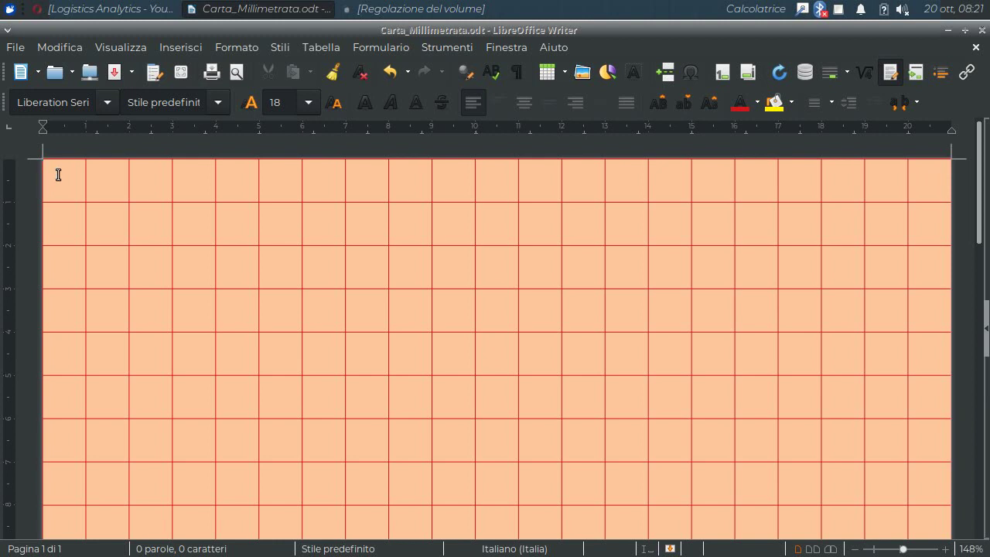
pyautogui.write('ljk dsklfjds')
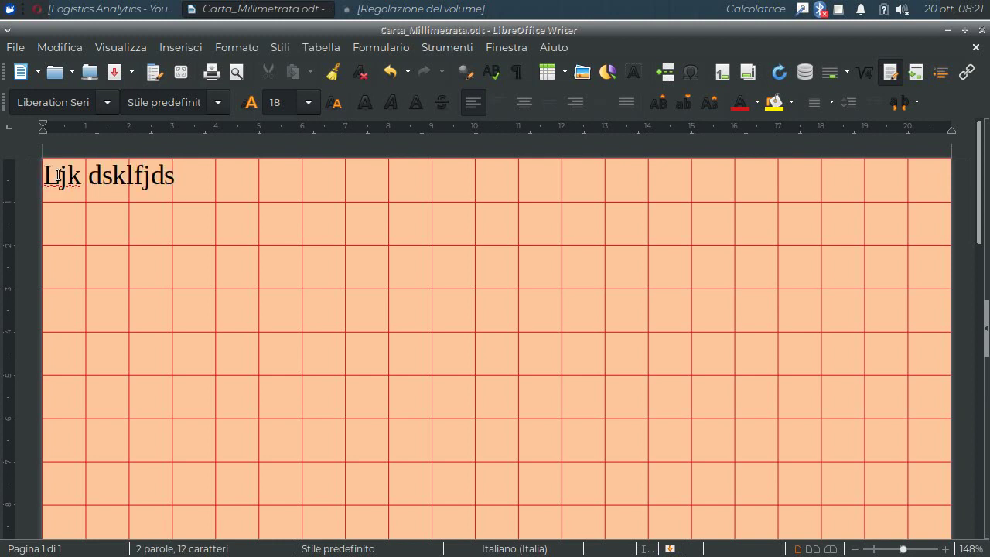
pyautogui.press('BackSpace')
pyautogui.press('BackSpace')
pyautogui.press('BackSpace')
pyautogui.press('BackSpace')
pyautogui.press('BackSpace')
pyautogui.press('BackSpace')
pyautogui.press('BackSpace')
pyautogui.press('BackSpace')
pyautogui.press('BackSpace')
pyautogui.press('BackSpace')
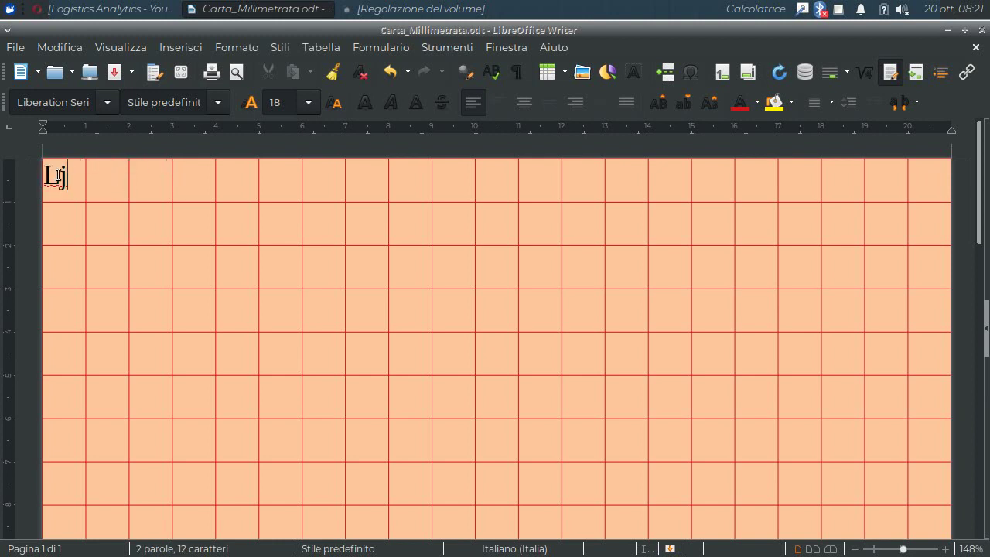
pyautogui.press('BackSpace')
pyautogui.press('BackSpace')
# - Set the paragraph's left and right indents to 1,5 cm
pyautogui.click(241, 45)
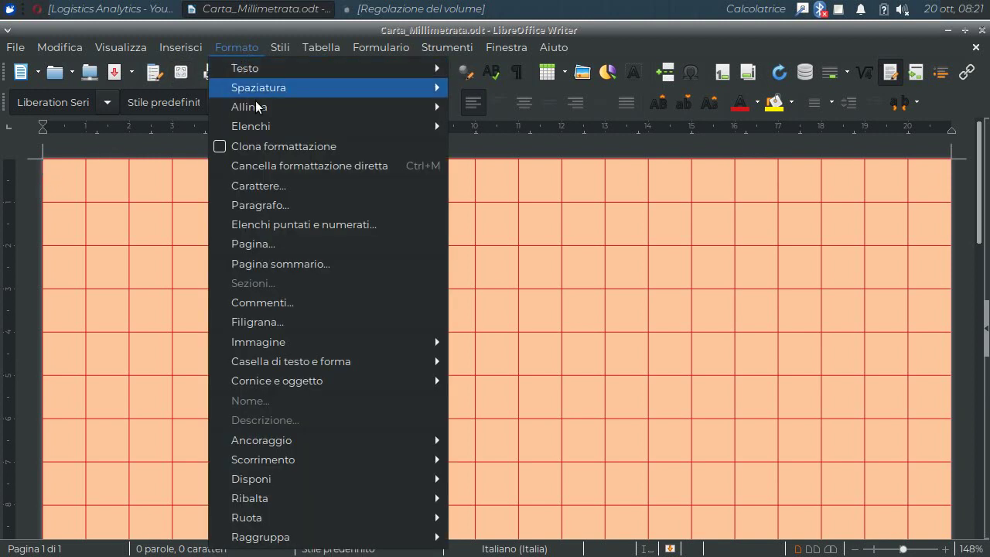
pyautogui.click(282, 207)
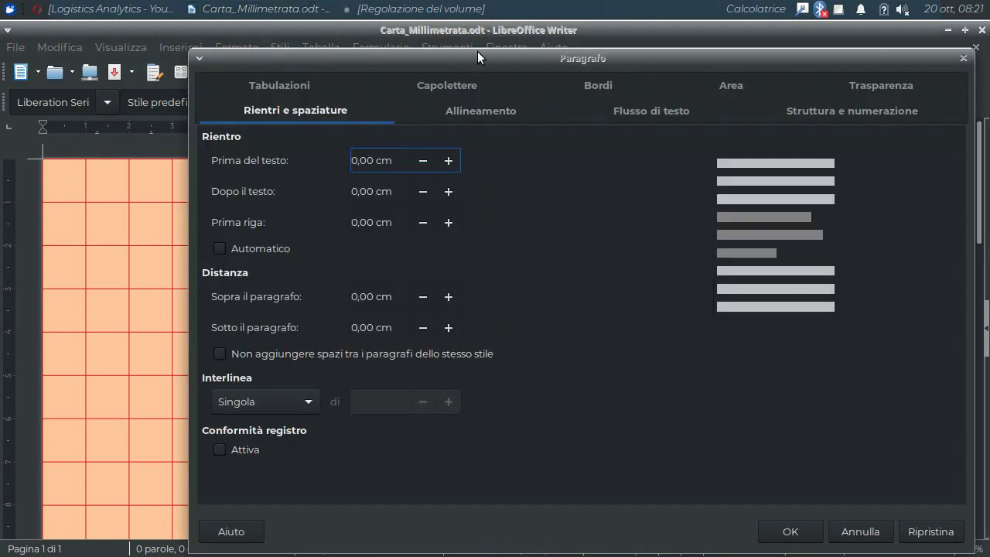
pyautogui.moveTo(479, 55); pyautogui.dragTo(530, 66)
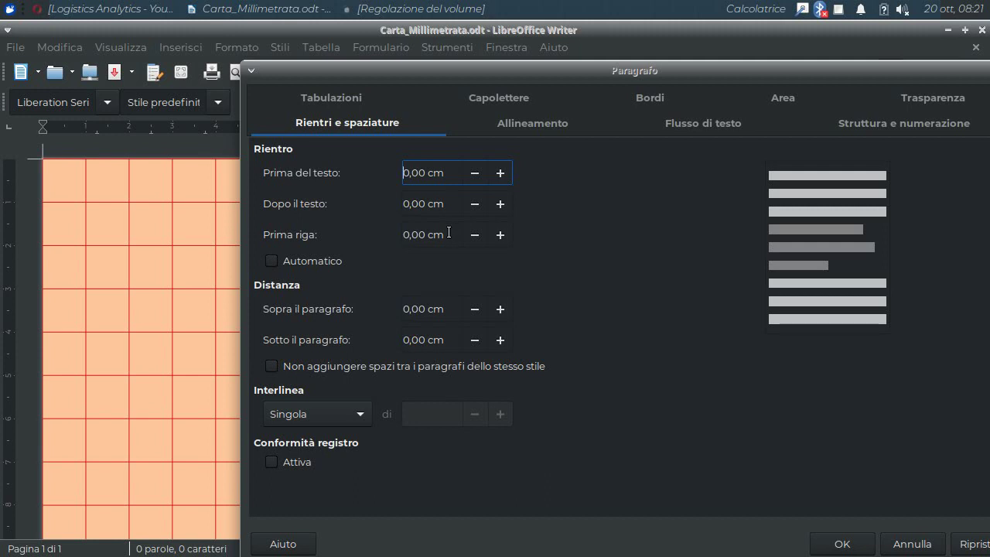
pyautogui.moveTo(455, 173); pyautogui.dragTo(351, 169)
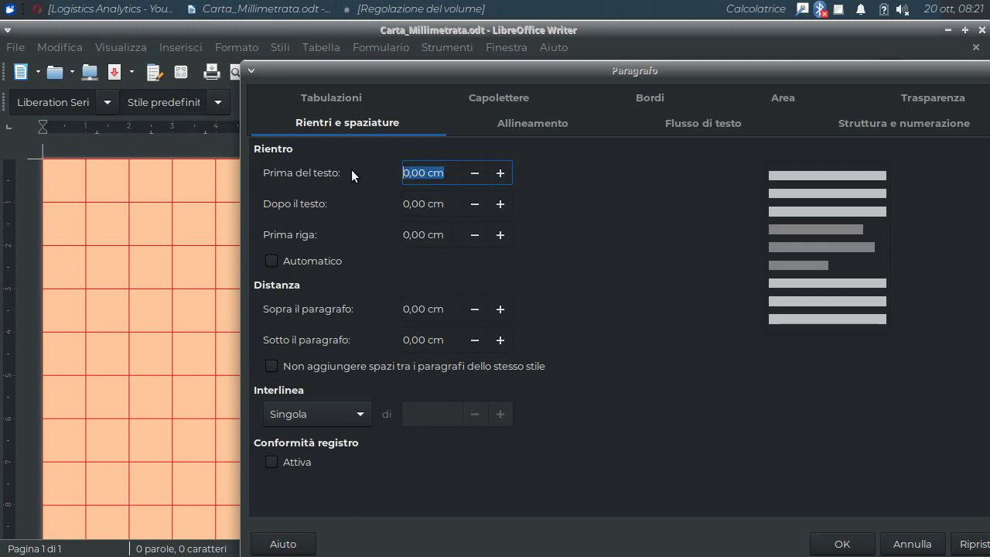
pyautogui.write('1,5')
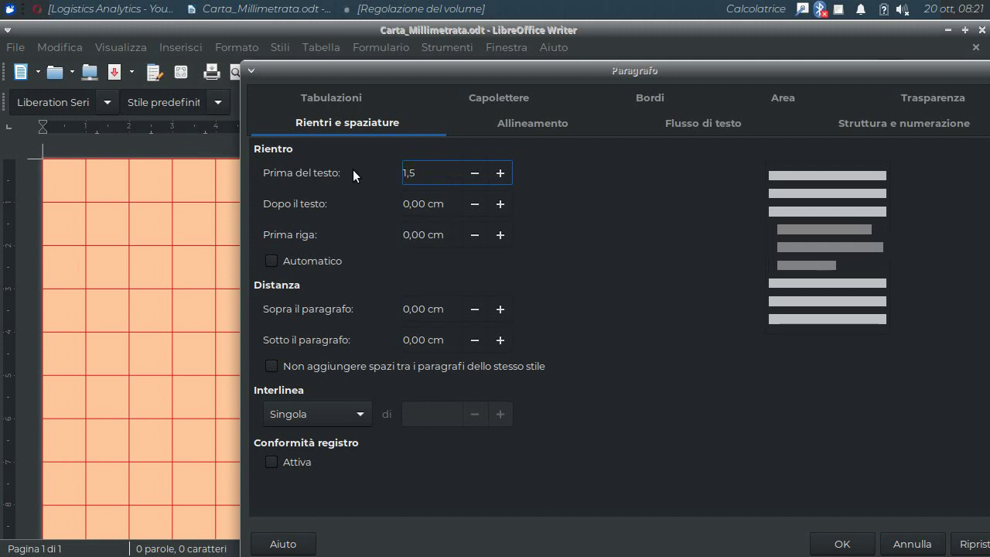
pyautogui.press('Tab')
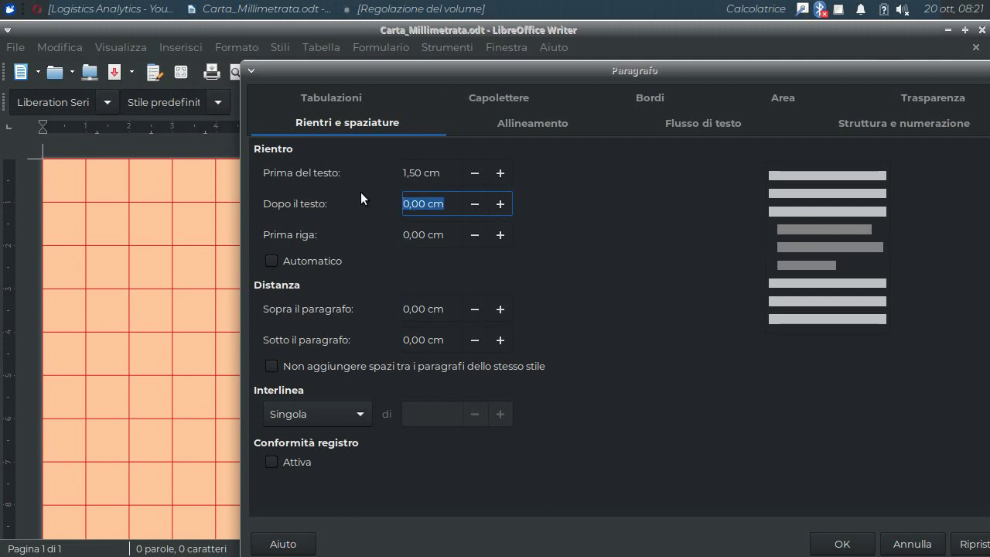
pyautogui.write('1,5')
pyautogui.press('Tab')
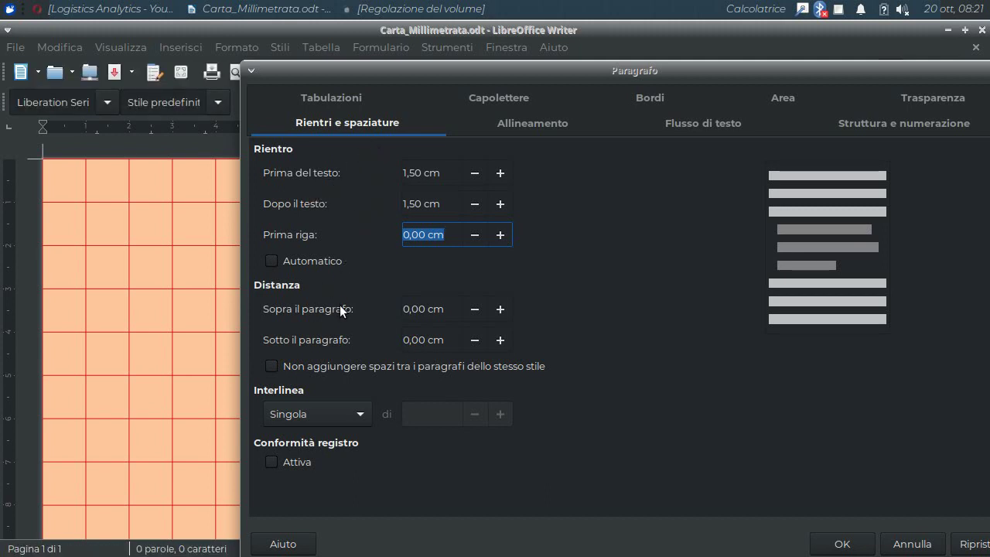
# - Set 1 cm spacing above and below with 1,5-line spacing, and confirm
pyautogui.click(445, 310)
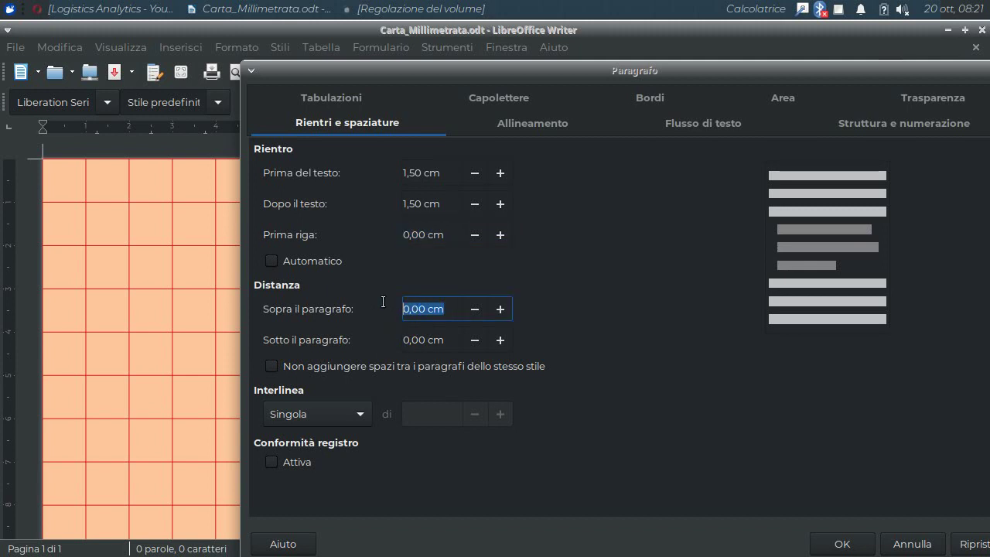
pyautogui.write('1')
pyautogui.press('Tab')
pyautogui.write('1')
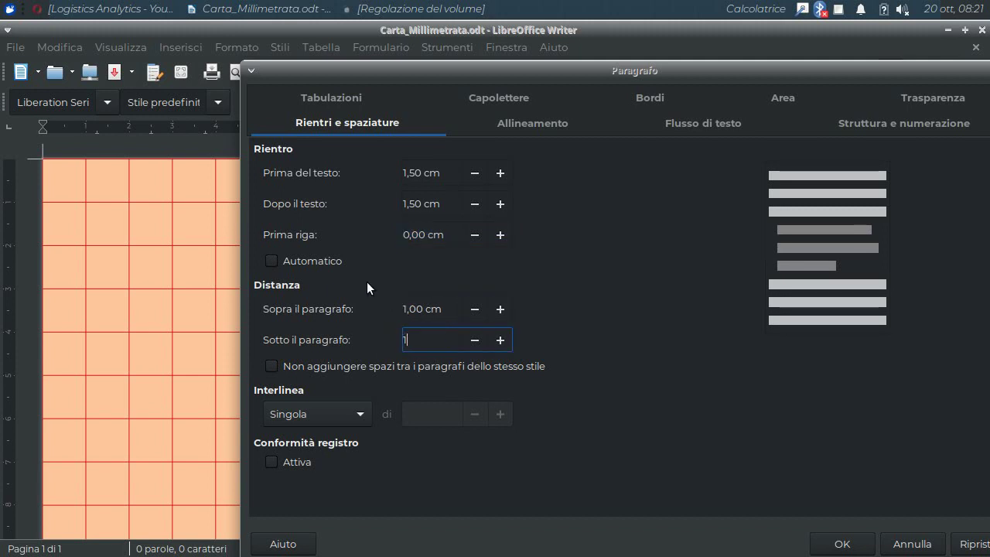
pyautogui.press('Tab')
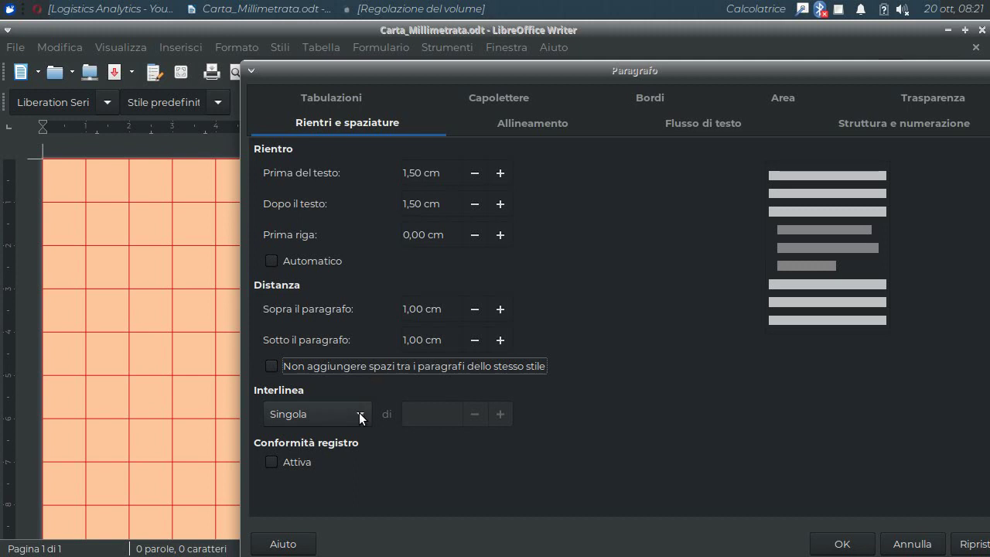
pyautogui.click(360, 417)
pyautogui.click(327, 452)
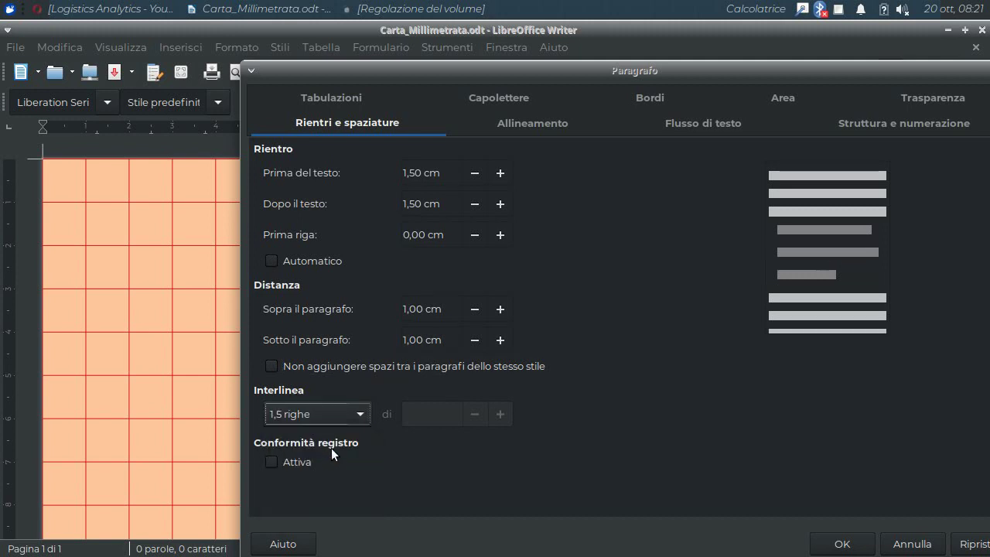
pyautogui.click(842, 543)
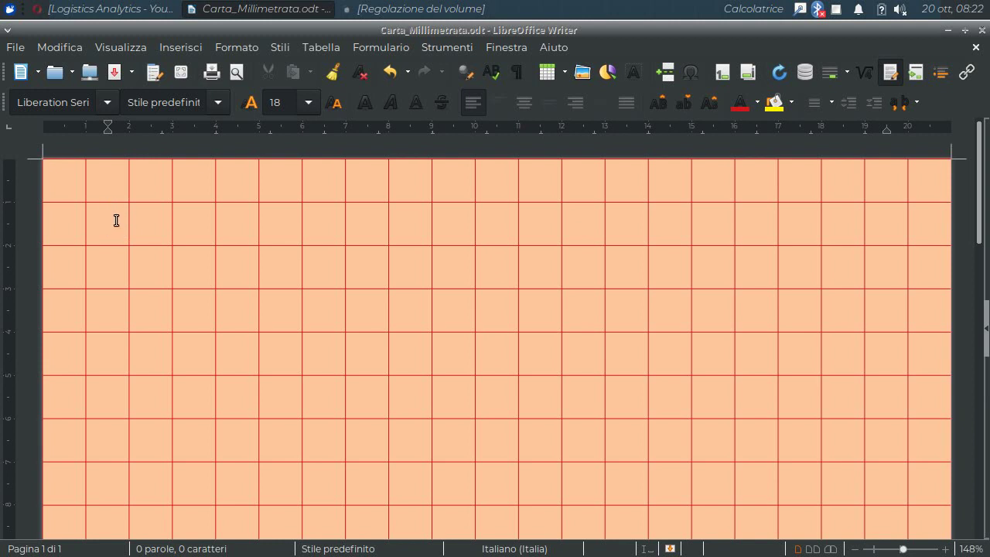
# - Type 'Scriviamo una prova di testo.', then copy and paste it three more times after itself
pyautogui.write('Scr')
pyautogui.write('iviamo una p')
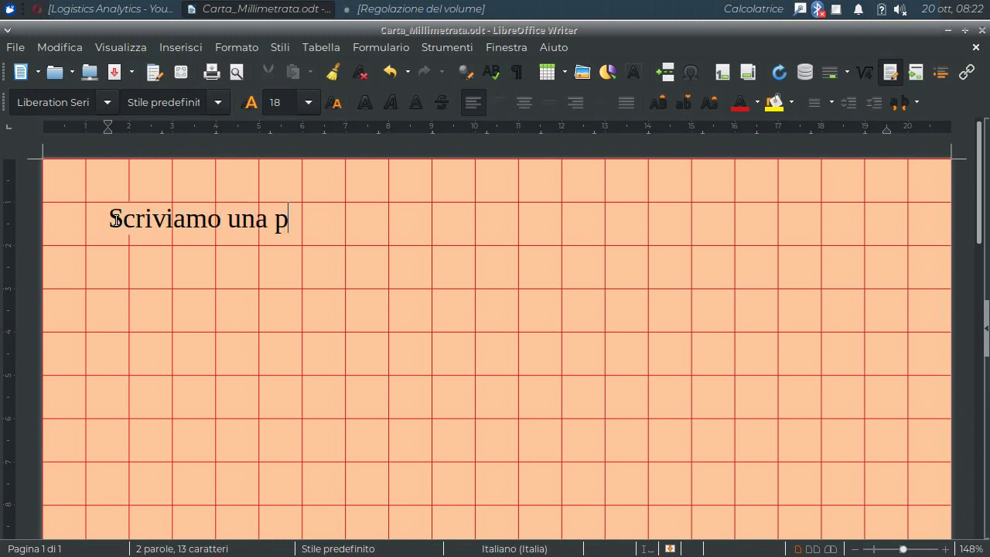
pyautogui.write('rova di tes')
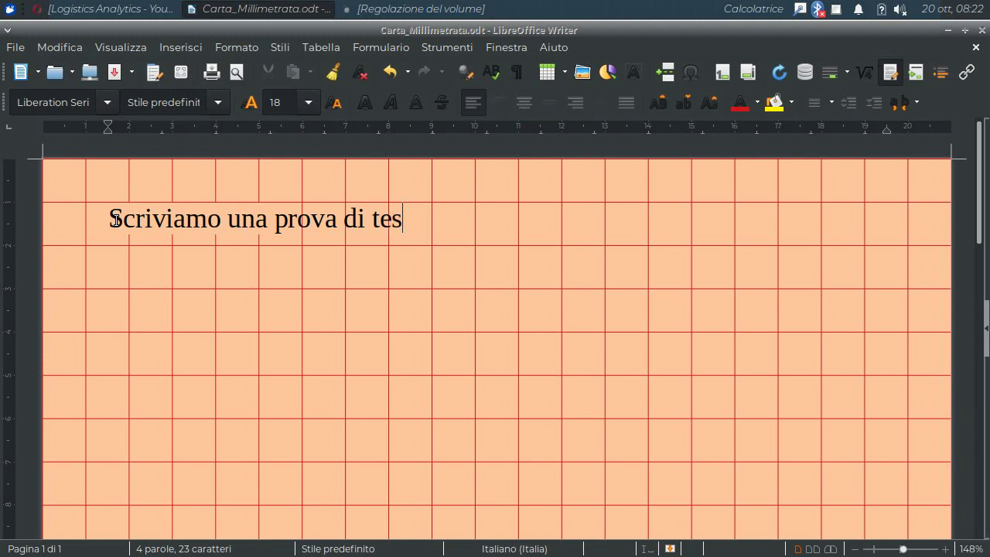
pyautogui.write('to.')
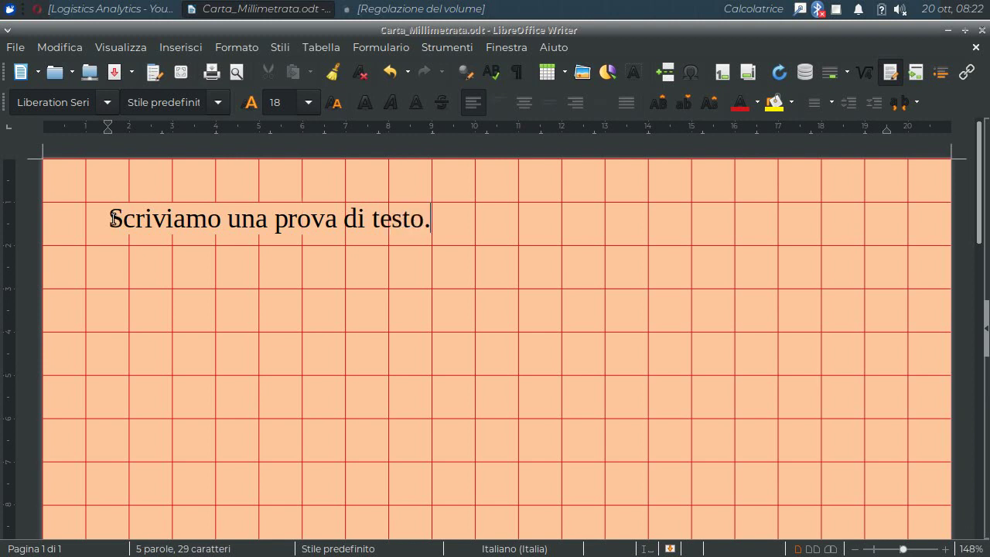
pyautogui.moveTo(109, 219); pyautogui.dragTo(439, 225)
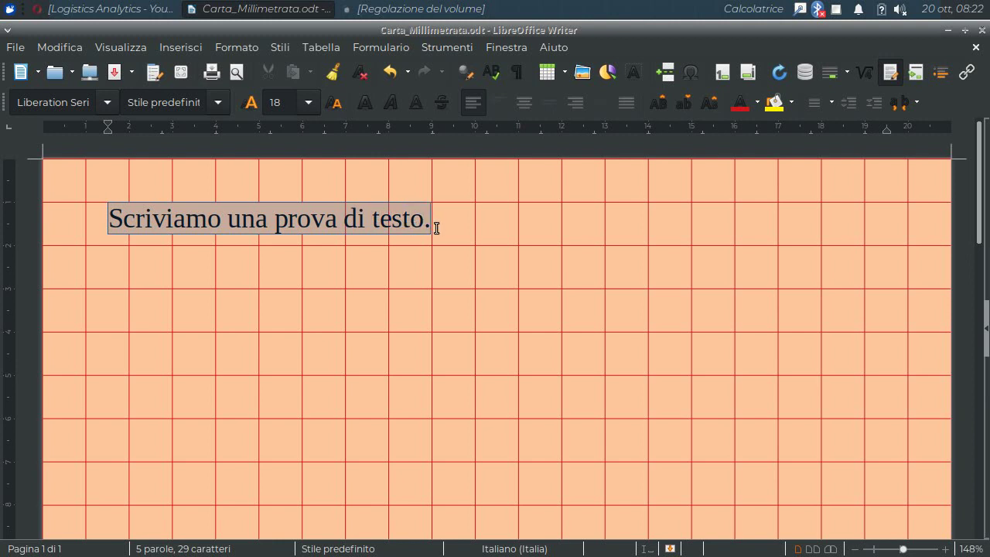
pyautogui.hotkey('ctrl', 'c')
pyautogui.click(438, 224)
pyautogui.hotkey('ctrl', 'v')
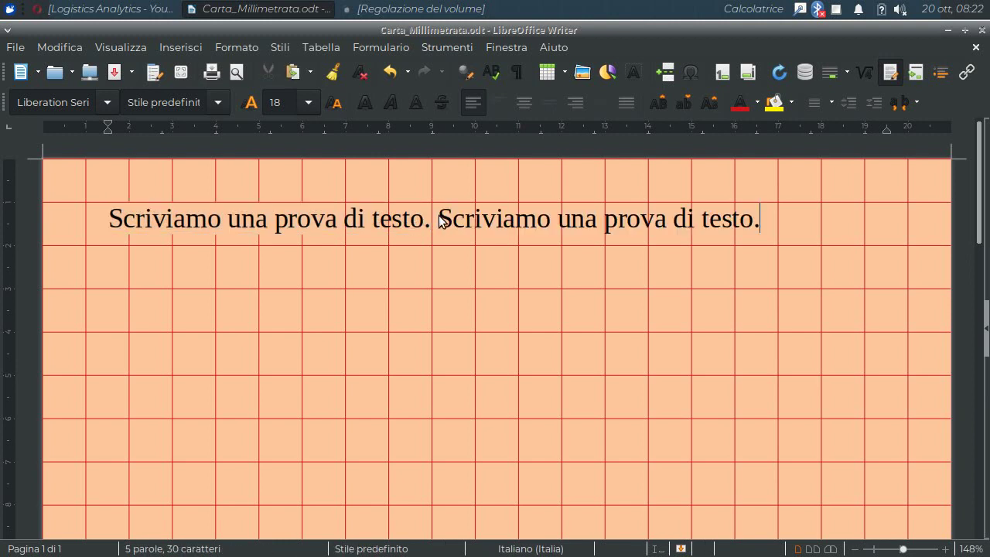
pyautogui.hotkey('ctrl', 'v')
pyautogui.hotkey('ctrl', 'v')
pyautogui.hotkey('ctrl', 'v')
pyautogui.hotkey('ctrl', 'v')
pyautogui.hotkey('ctrl', 'v')
pyautogui.hotkey('ctrl', 'v')
pyautogui.hotkey('ctrl', 'v')
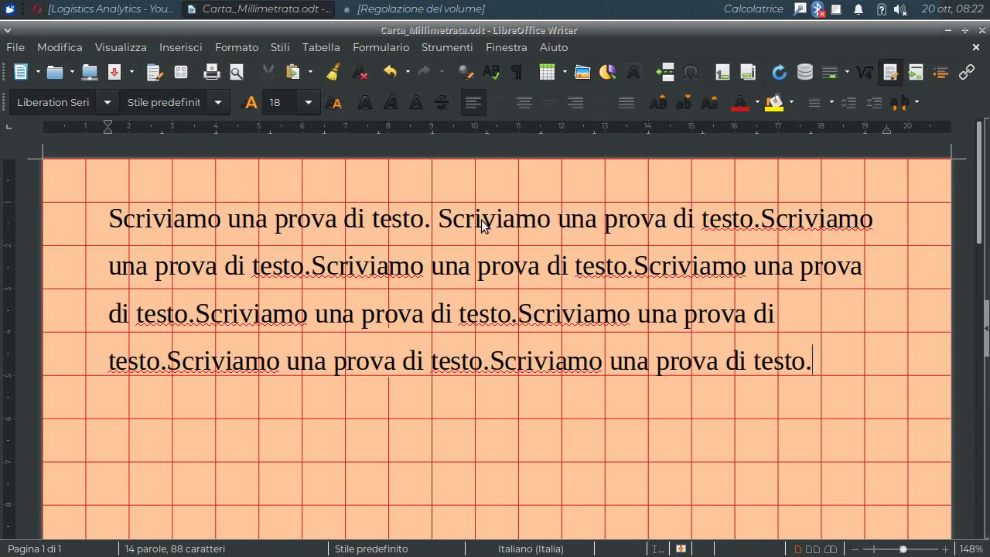
pyautogui.hotkey('ctrl', 'v')
pyautogui.hotkey('ctrl', 'v')
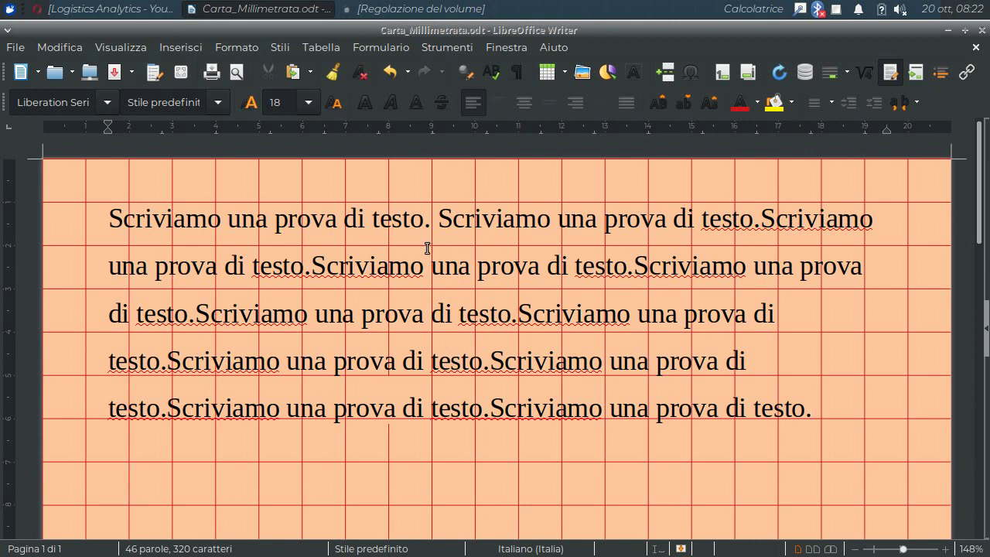
pyautogui.click(234, 73)
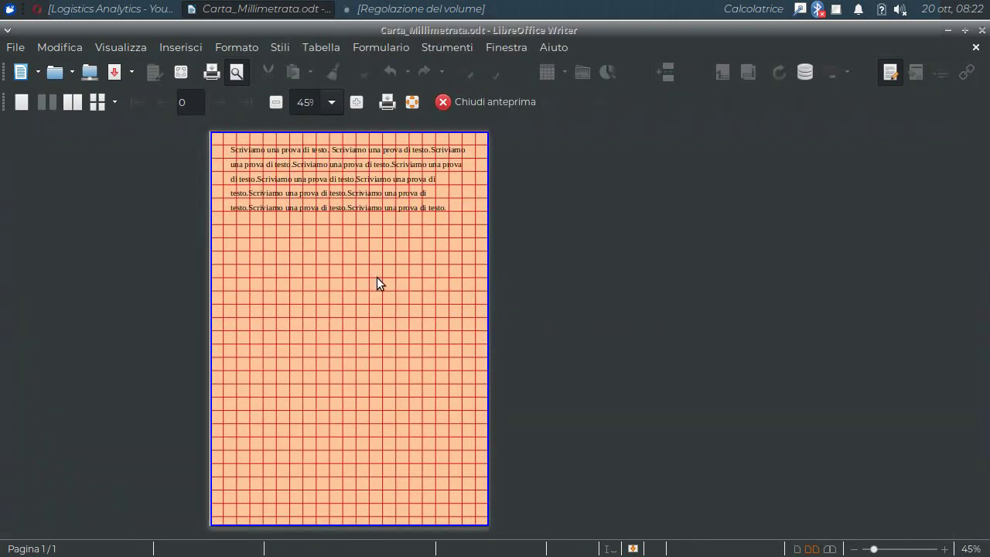
pyautogui.click(356, 102)
pyautogui.click(356, 102)
pyautogui.click(357, 102)
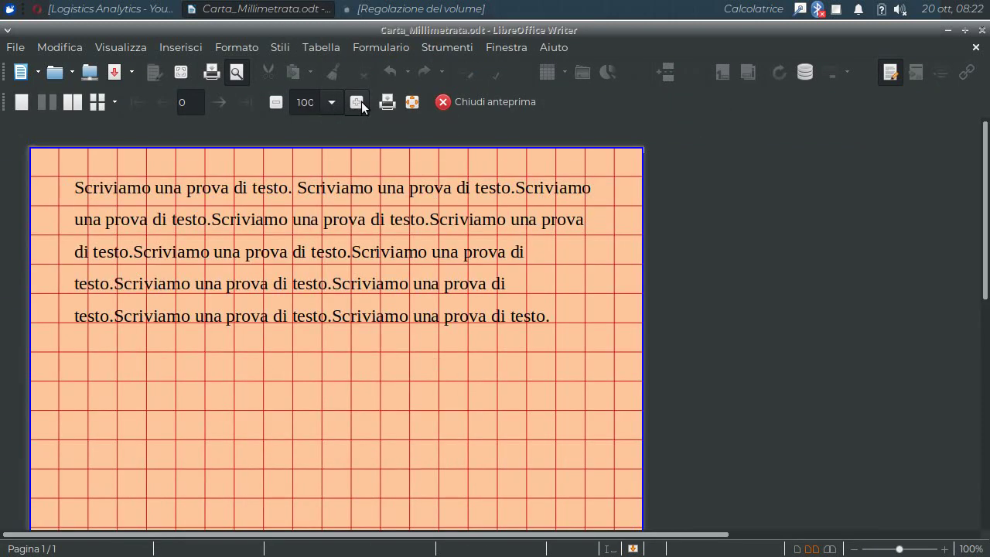
pyautogui.click(356, 102)
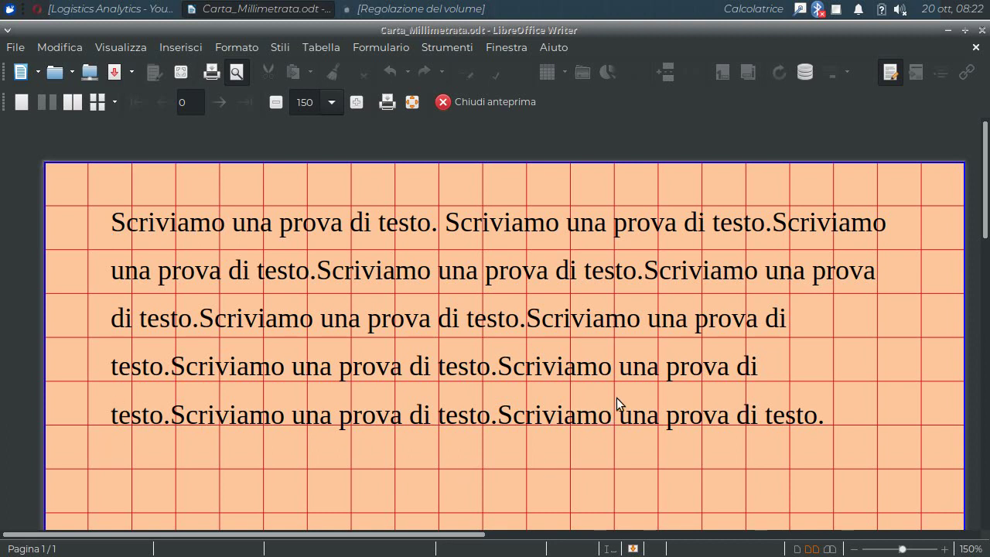
pyautogui.click(505, 108)
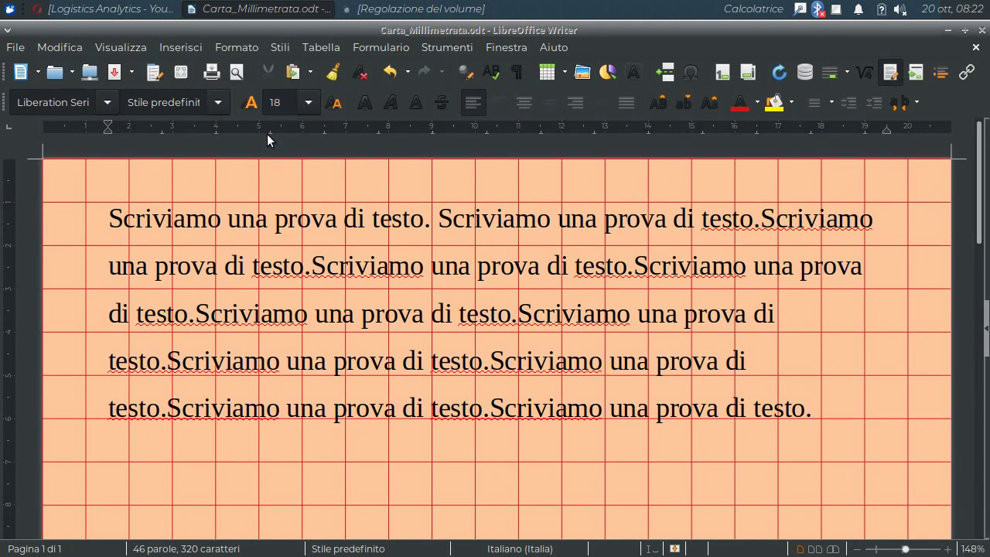
pyautogui.click(246, 48)
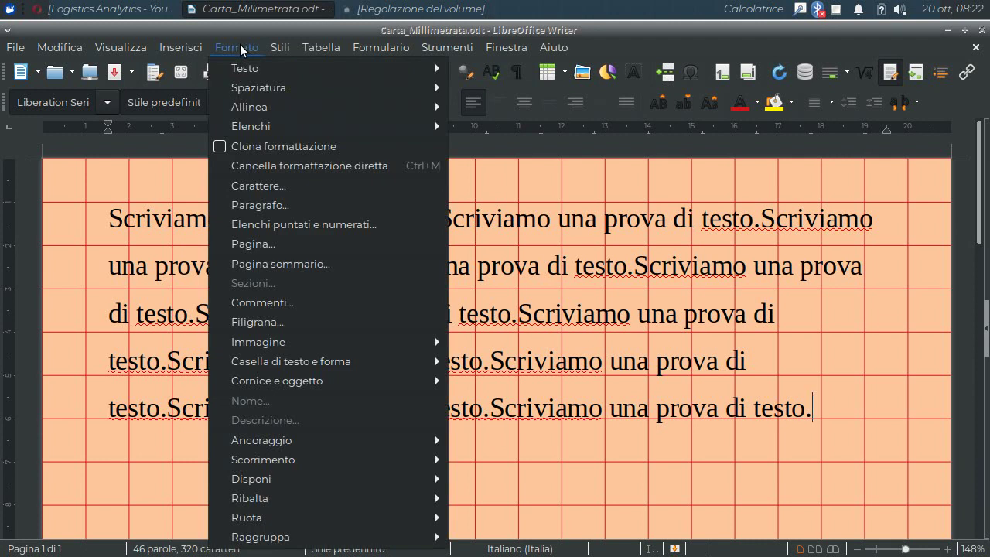
pyautogui.click(265, 246)
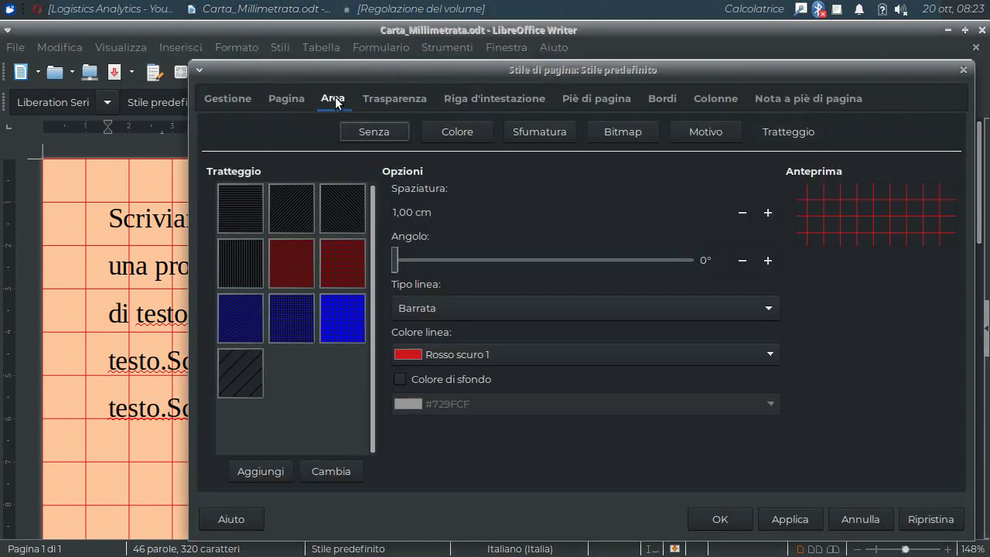
pyautogui.click(802, 130)
pyautogui.click(294, 98)
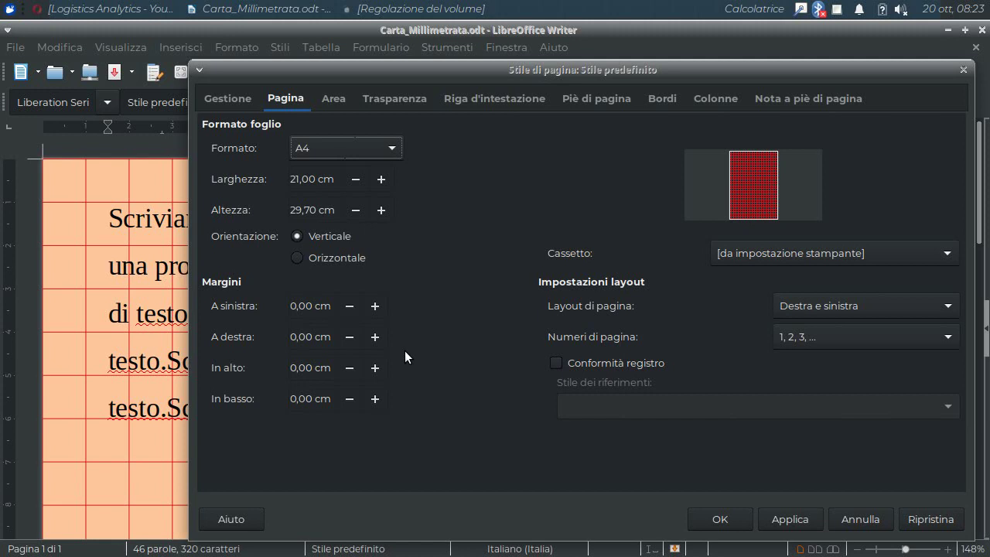
pyautogui.click(862, 518)
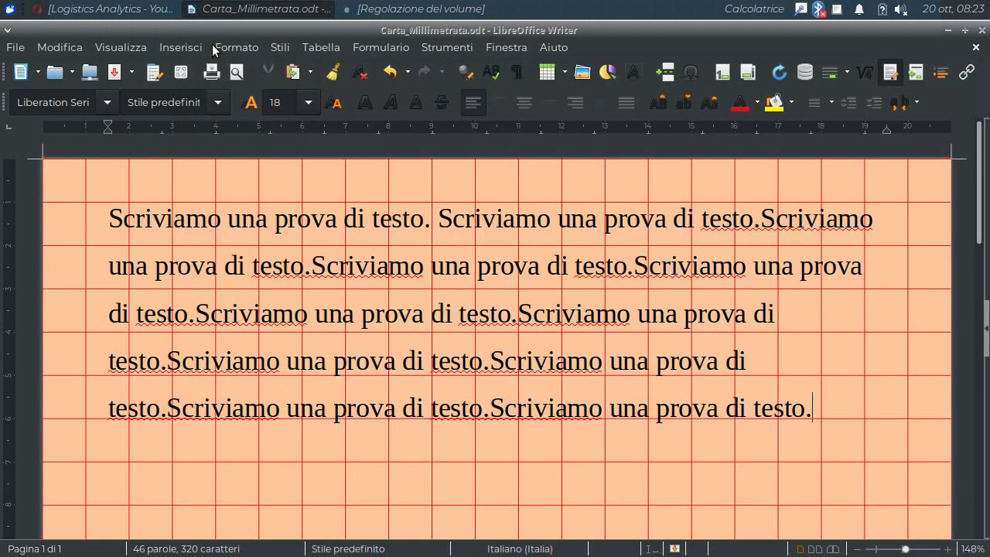
pyautogui.click(229, 48)
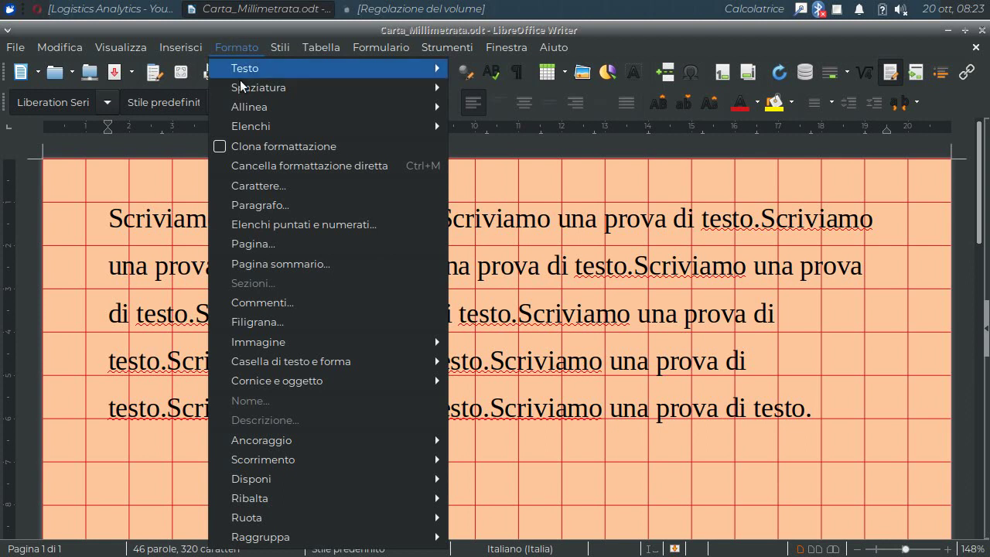
pyautogui.click(263, 205)
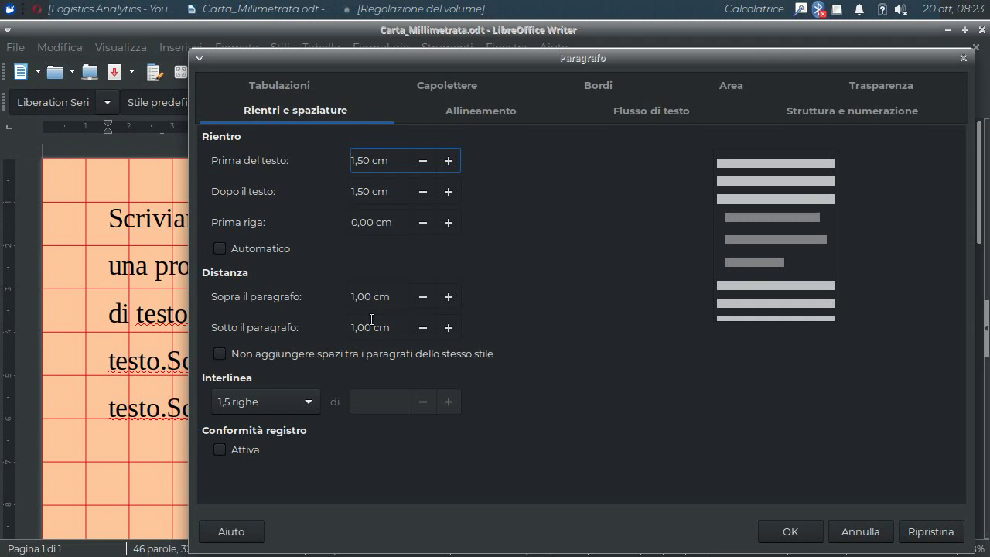
pyautogui.click(863, 531)
pyautogui.click(238, 73)
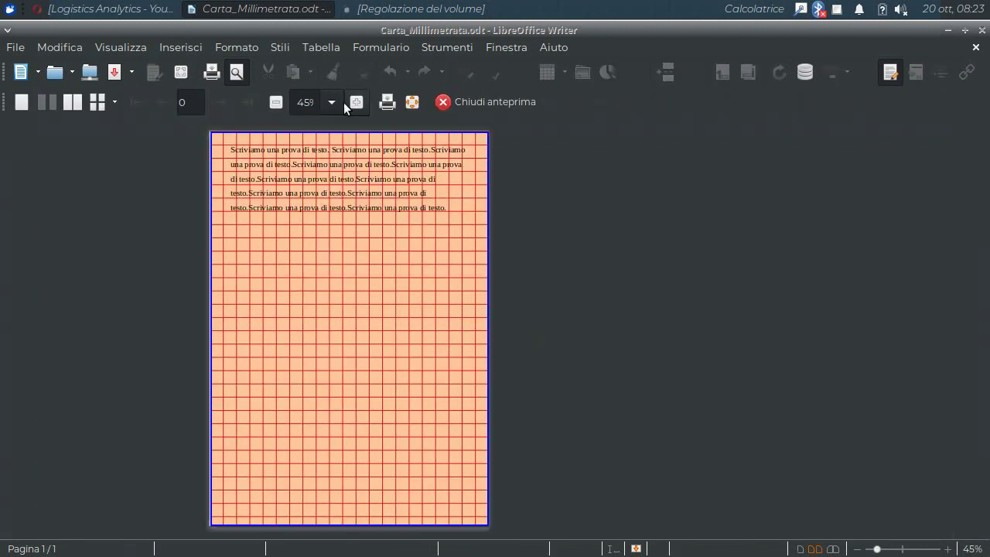
# - Zoom the print preview in twice to 75% to inspect the grid page
pyautogui.click(356, 102)
pyautogui.click(356, 102)
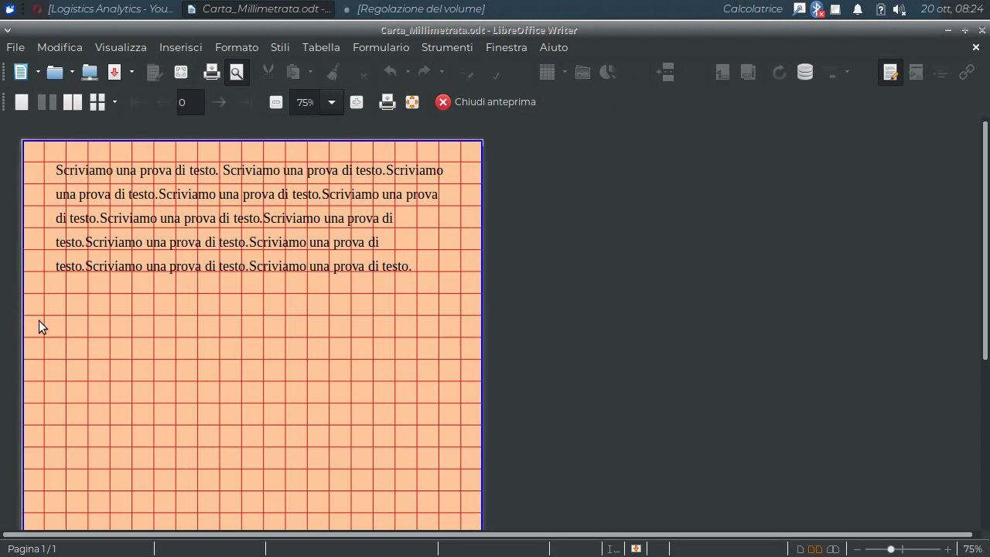